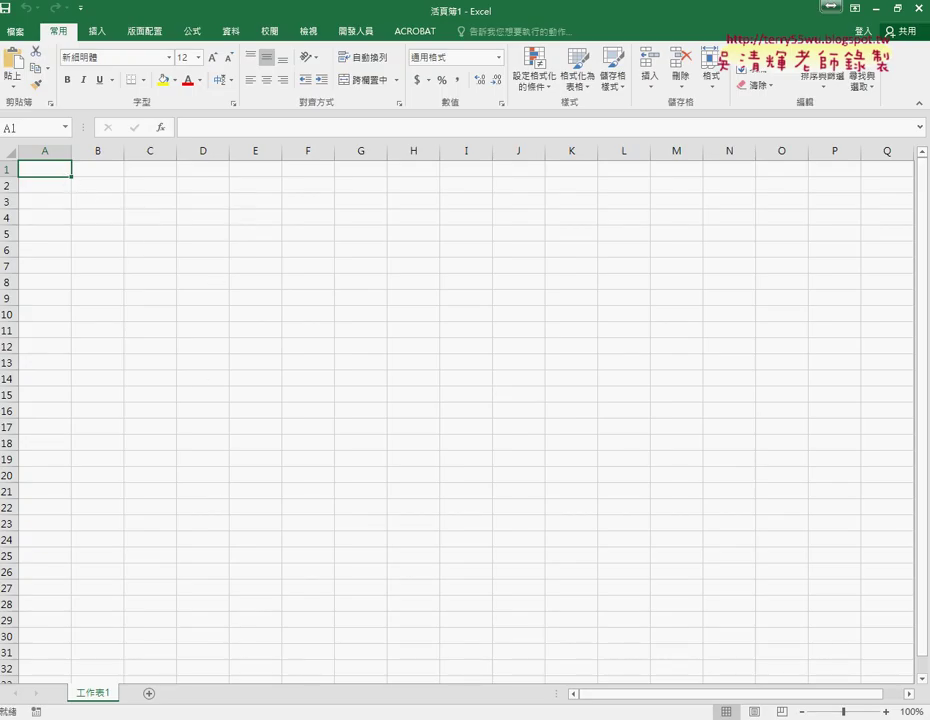
Merge and centre A1:J1 as one title cell and make row 1 taller.
{"action": "left_click", "coordinate": [116, 645]}
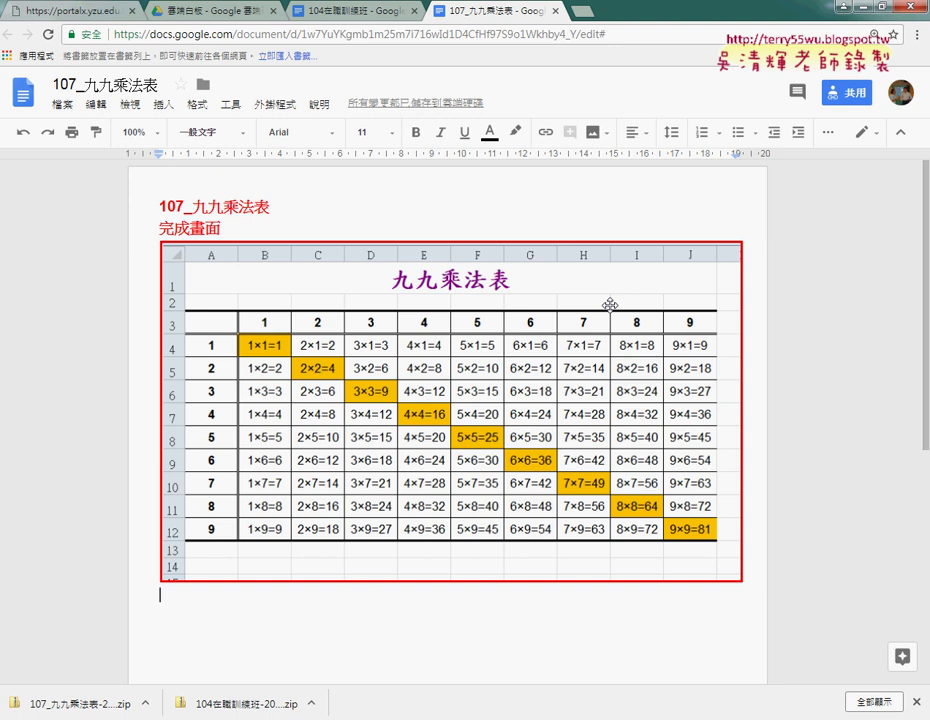
{"action": "left_click", "coordinate": [866, 6]}
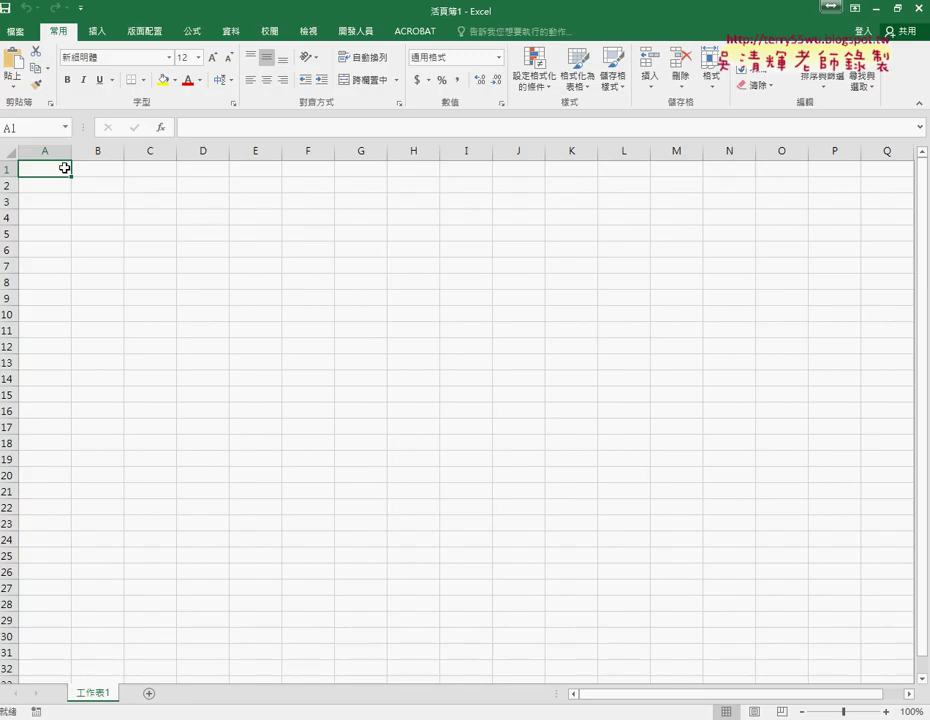
{"action": "left_click_drag", "start_coordinate": [64, 168], "coordinate": [509, 166]}
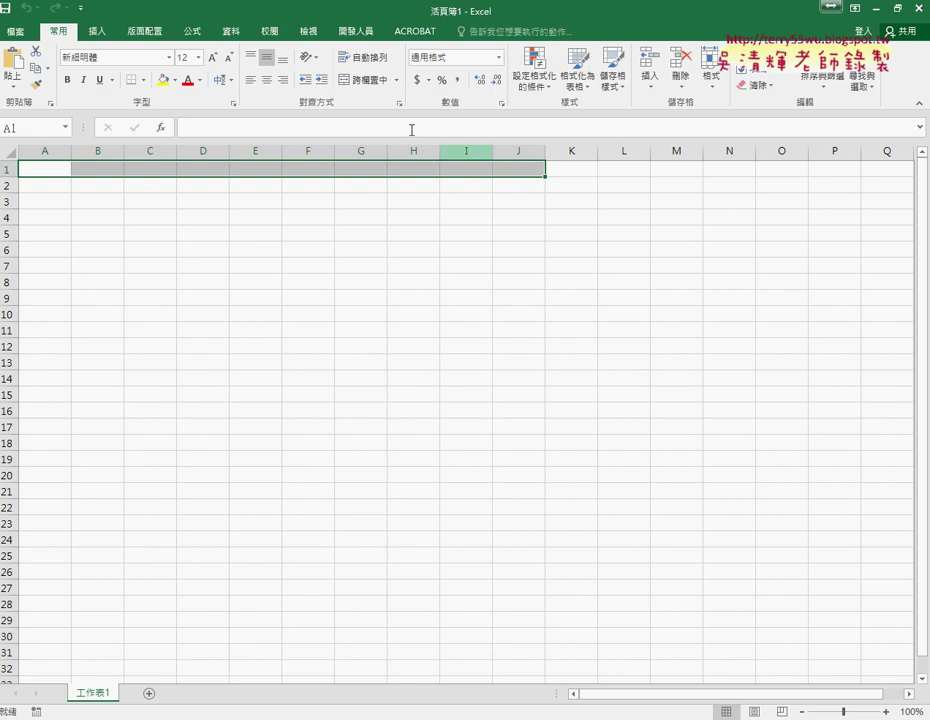
{"action": "left_click", "coordinate": [361, 81]}
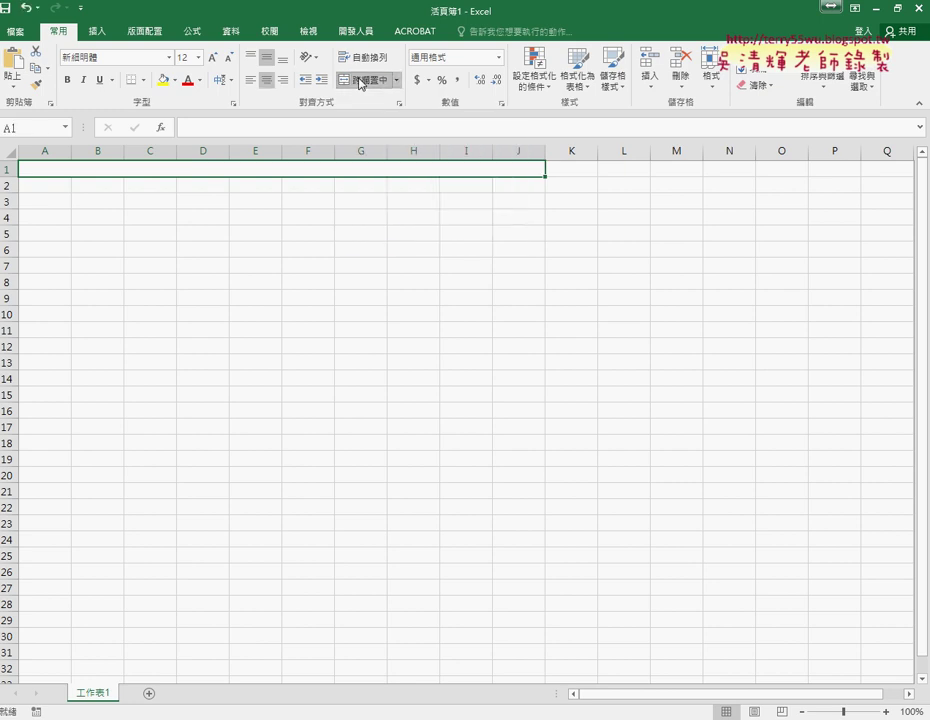
{"action": "left_click_drag", "start_coordinate": [8, 177], "coordinate": [8, 202]}
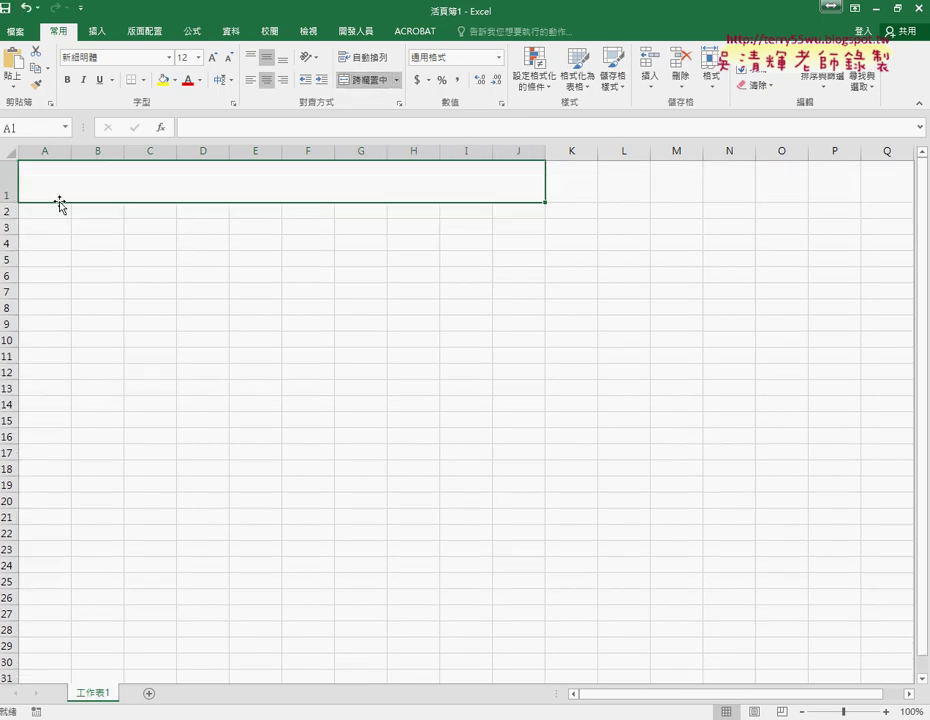
Enter the title 九九乘法表 in the merged A1 cell.
{"action": "double_click", "coordinate": [289, 187]}
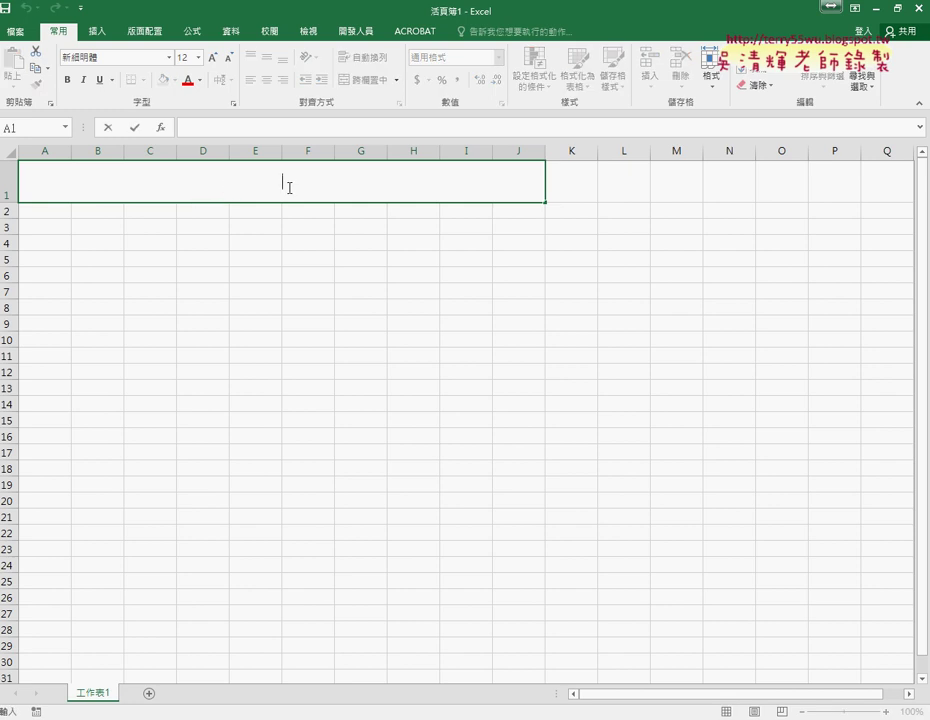
{"action": "type", "text": "egy3gy3"}
{"action": "key", "text": "BackSpace"}
{"action": "key", "text": "BackSpace"}
{"action": "key", "text": "BackSpace"}
{"action": "key", "text": "BackSpace"}
{"action": "type", "text": "九九乘法表"}
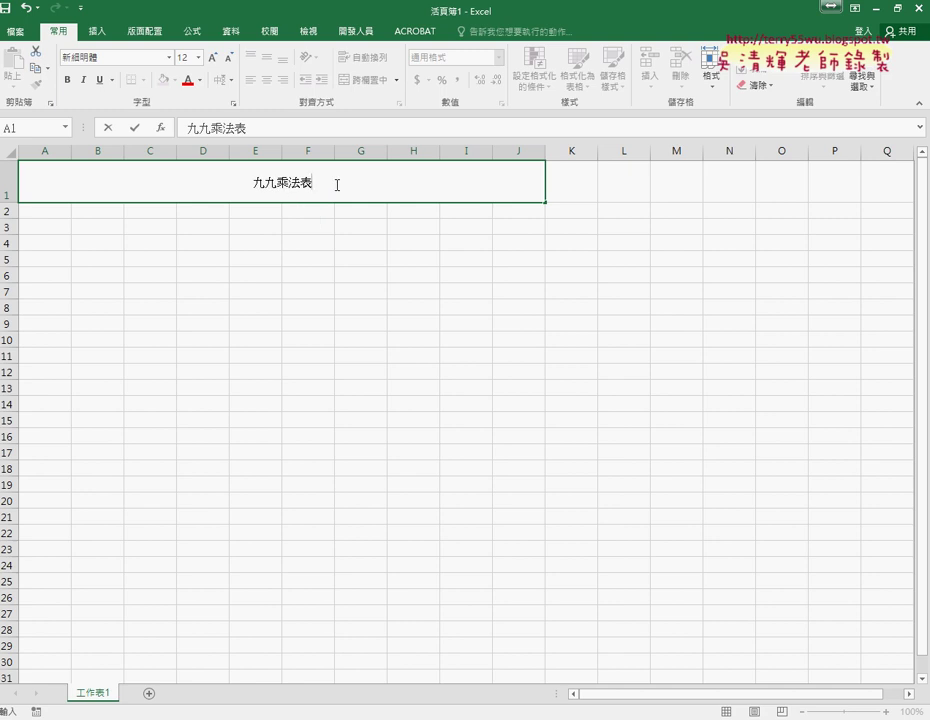
{"action": "double_click", "coordinate": [337, 185]}
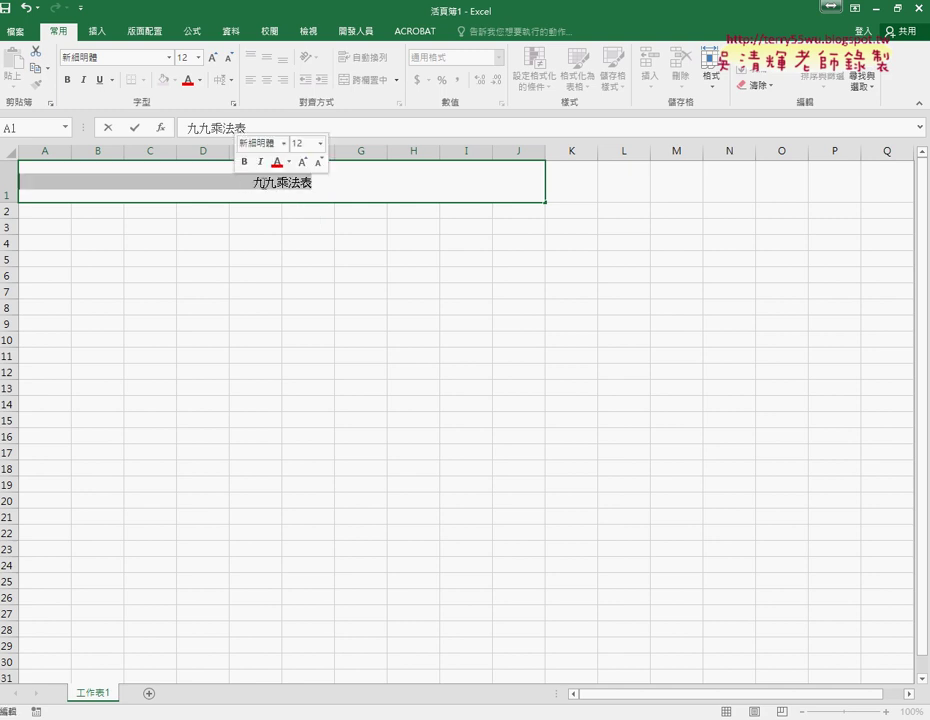
{"action": "left_click", "coordinate": [131, 127]}
Rename the worksheet to 九九乘法表.
{"action": "double_click", "coordinate": [105, 694]}
{"action": "type", "text": "九九乘法表"}
{"action": "left_click", "coordinate": [279, 566]}
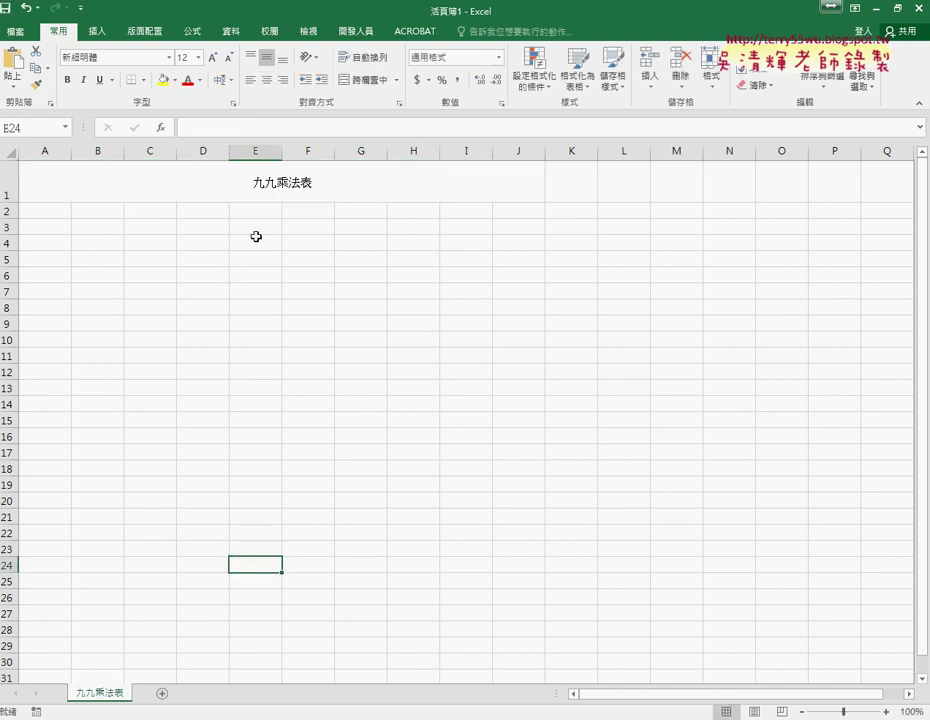
Format the merged title cell A1 in 標楷體 at font size 28.
{"action": "left_click", "coordinate": [248, 184]}
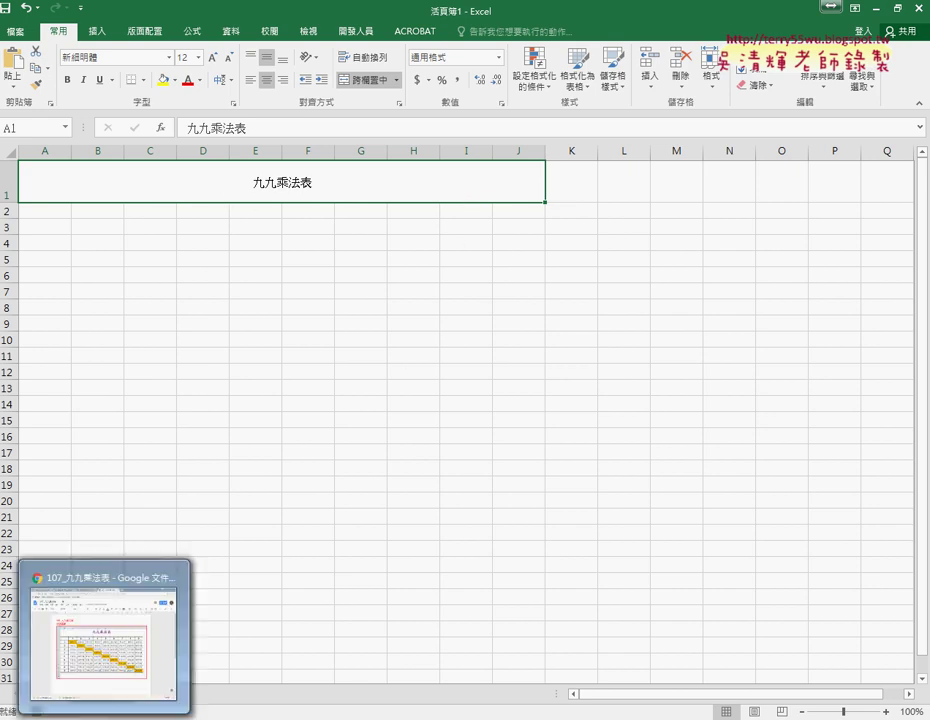
{"action": "left_click", "coordinate": [164, 614]}
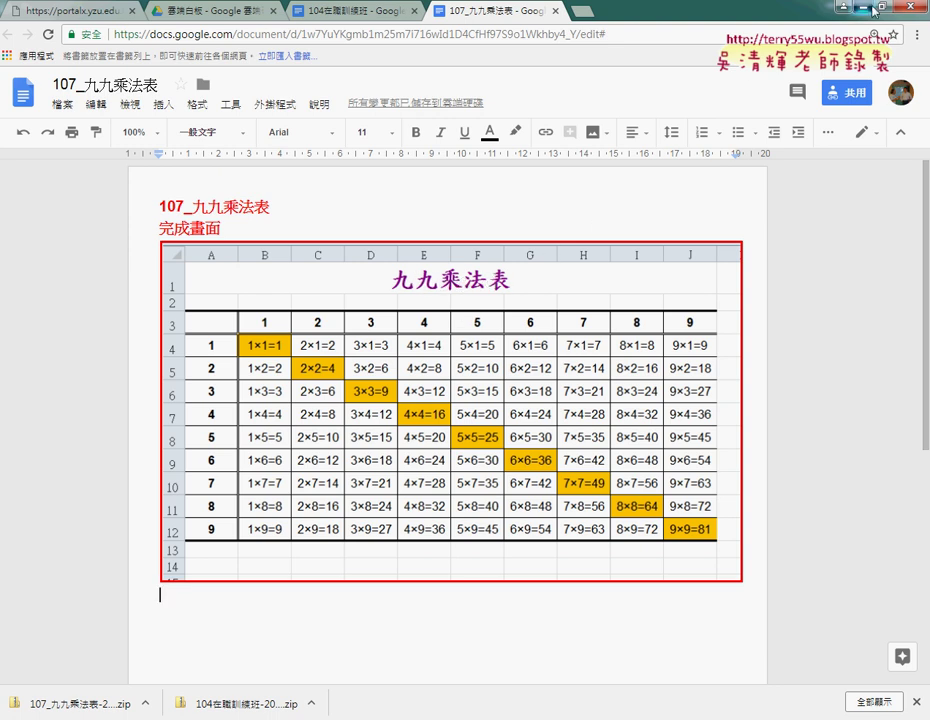
{"action": "key", "text": "alt+Tab"}
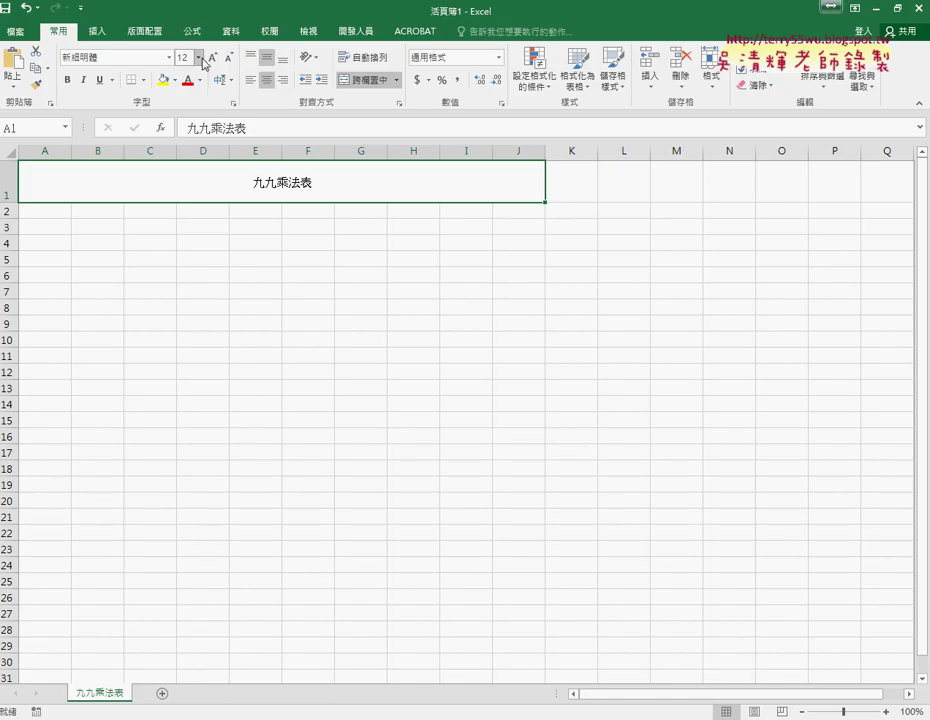
{"action": "left_click", "coordinate": [199, 57]}
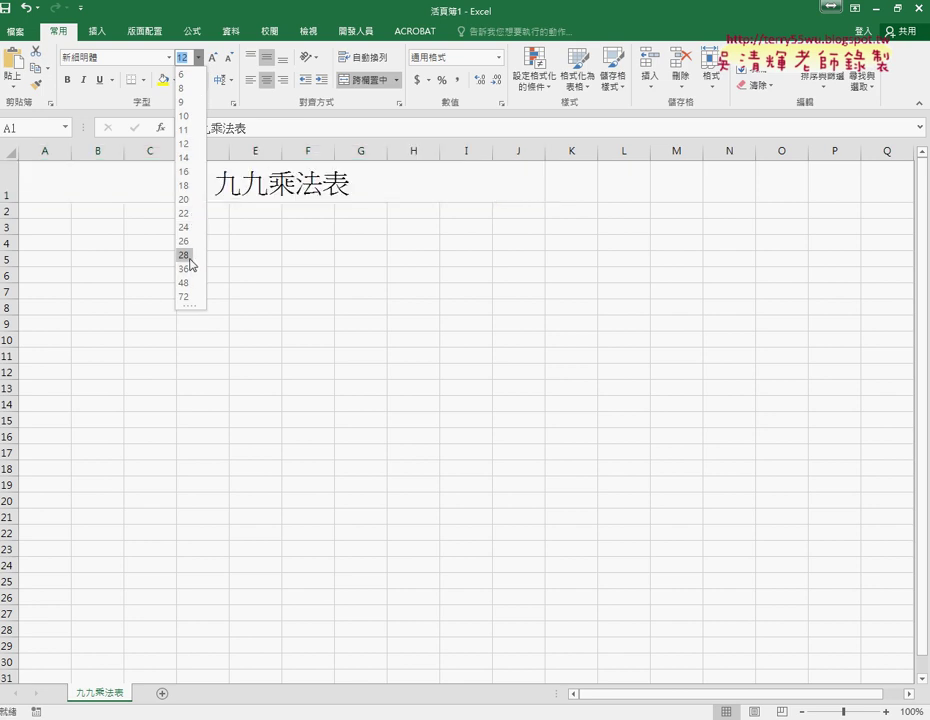
{"action": "left_click", "coordinate": [185, 255]}
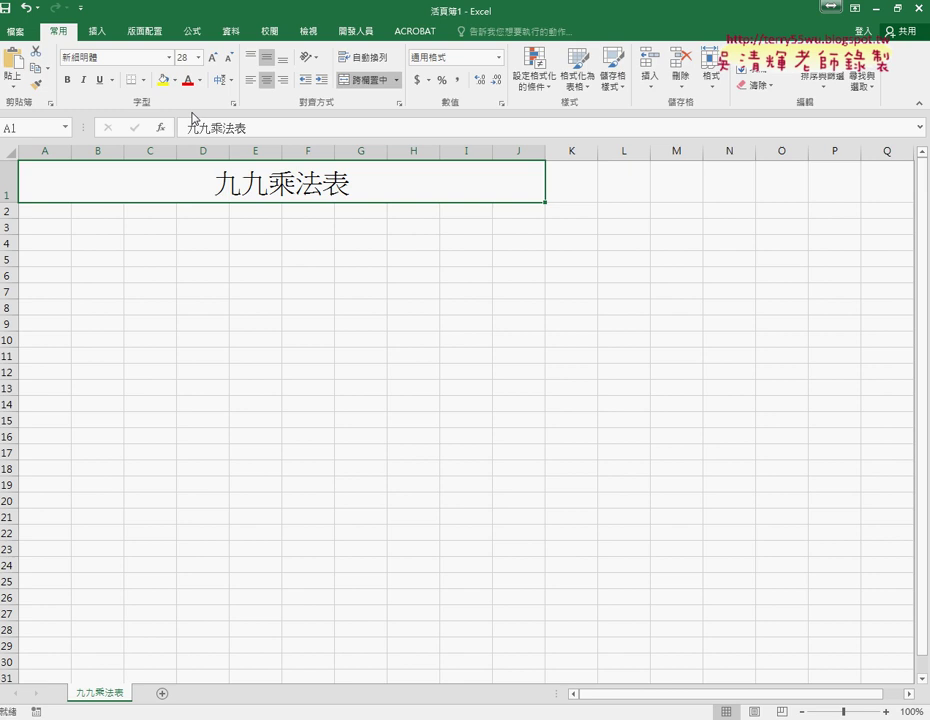
{"action": "left_click", "coordinate": [168, 58]}
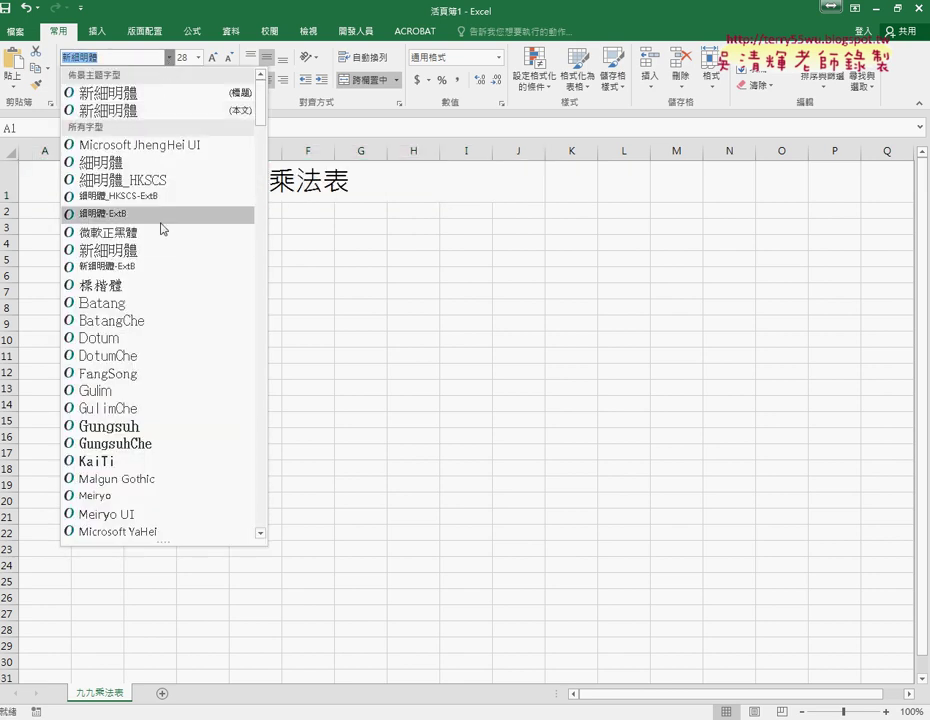
{"action": "left_click", "coordinate": [157, 288]}
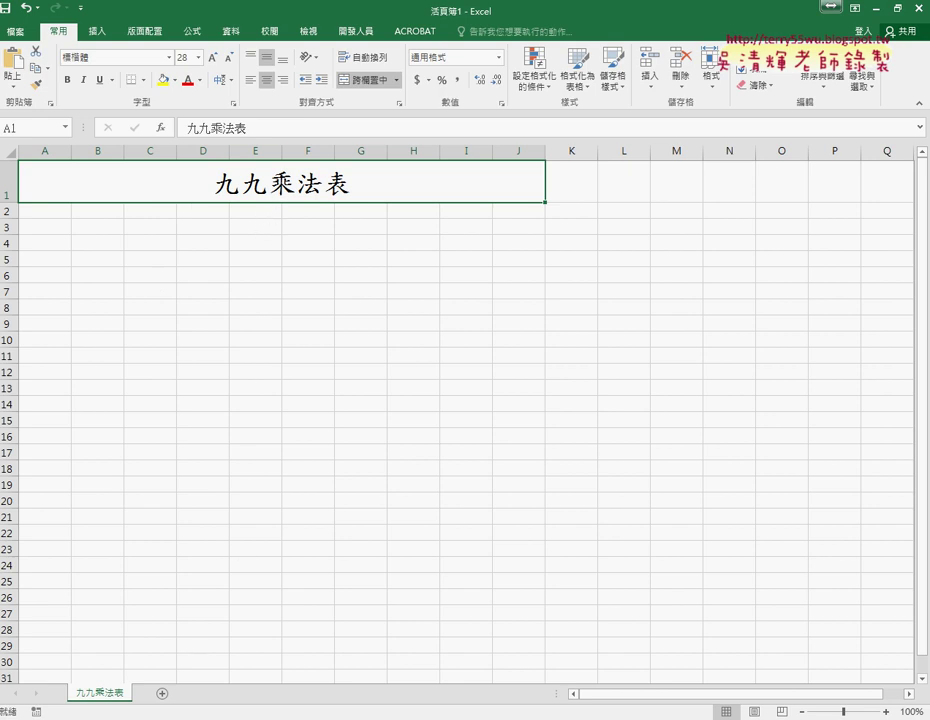
{"action": "left_click", "coordinate": [114, 681]}
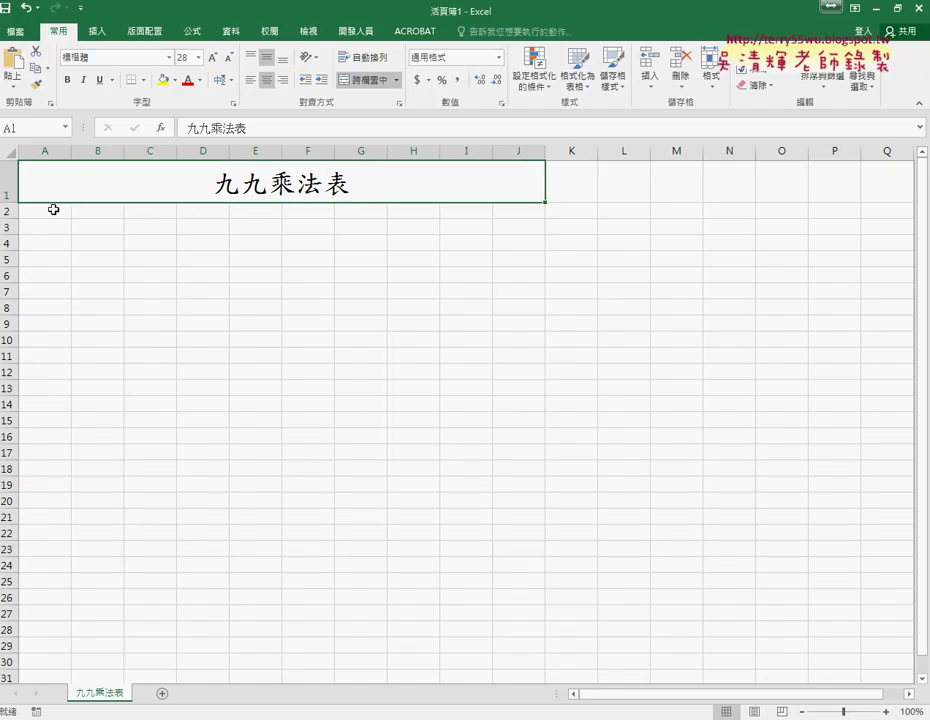
{"action": "left_click_drag", "start_coordinate": [50, 210], "coordinate": [544, 212]}
{"action": "left_click_drag", "start_coordinate": [105, 226], "coordinate": [140, 226]}
{"action": "left_click", "coordinate": [113, 228]}
Fill B3:J3 with the header numbers 1 through 9.
{"action": "type", "text": "1"}
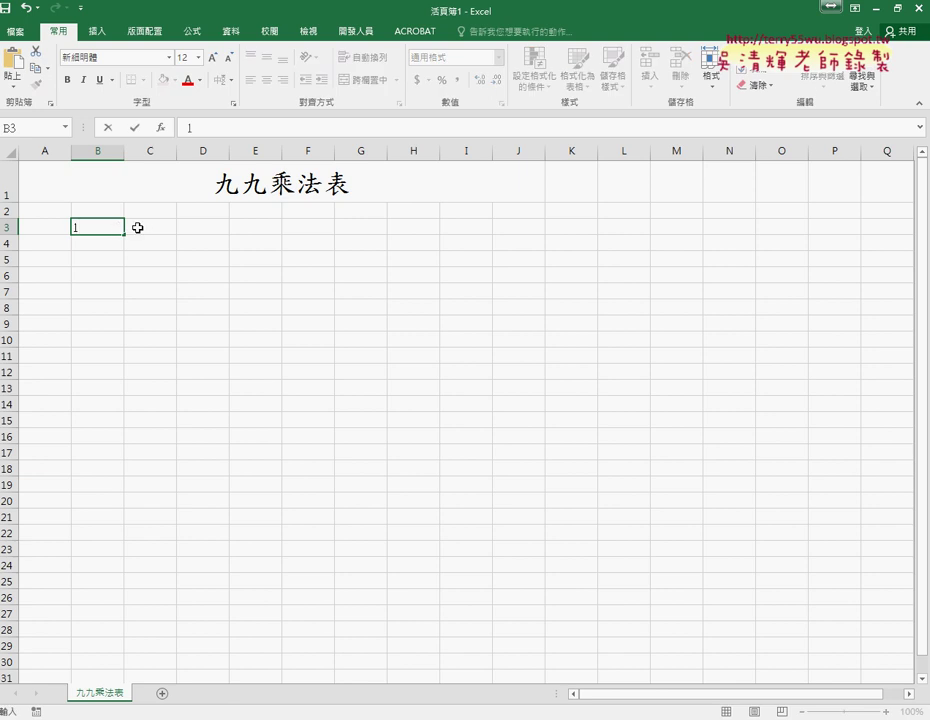
{"action": "left_click_drag", "start_coordinate": [125, 237], "coordinate": [540, 240]}
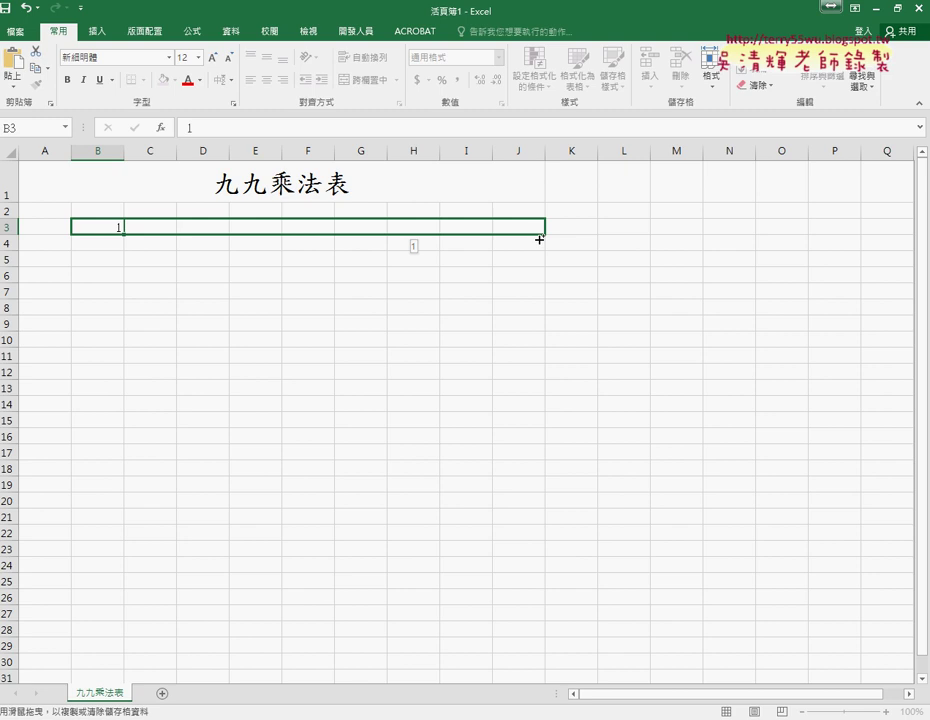
{"action": "left_click_drag", "start_coordinate": [540, 240], "coordinate": [538, 238]}
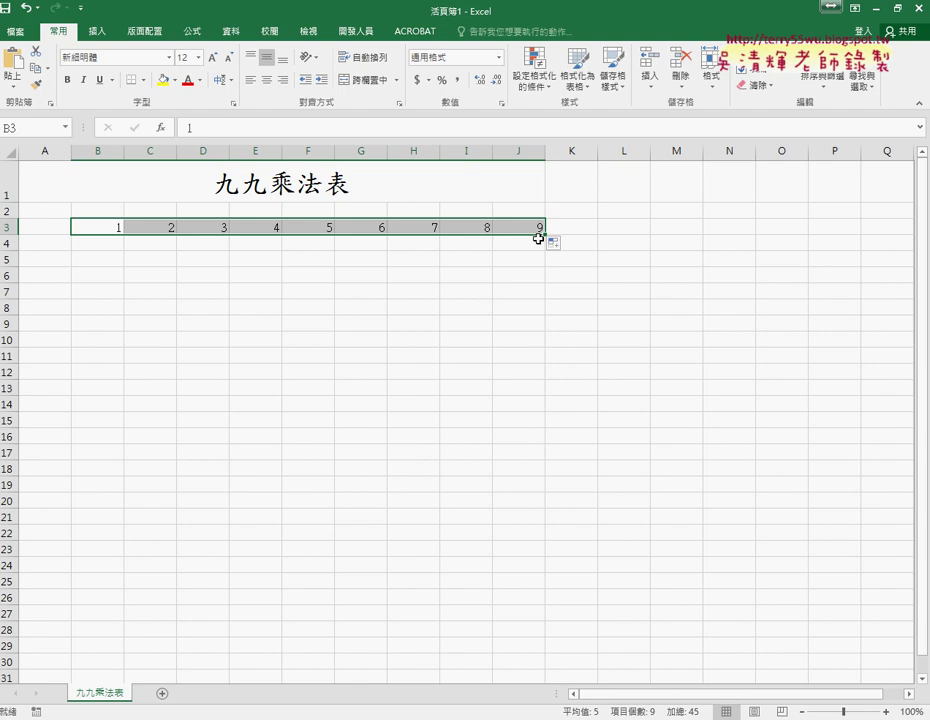
Fill A4:A12 with the row numbers 1 through 9 and delete the extra 1 in A13.
{"action": "left_click", "coordinate": [43, 245]}
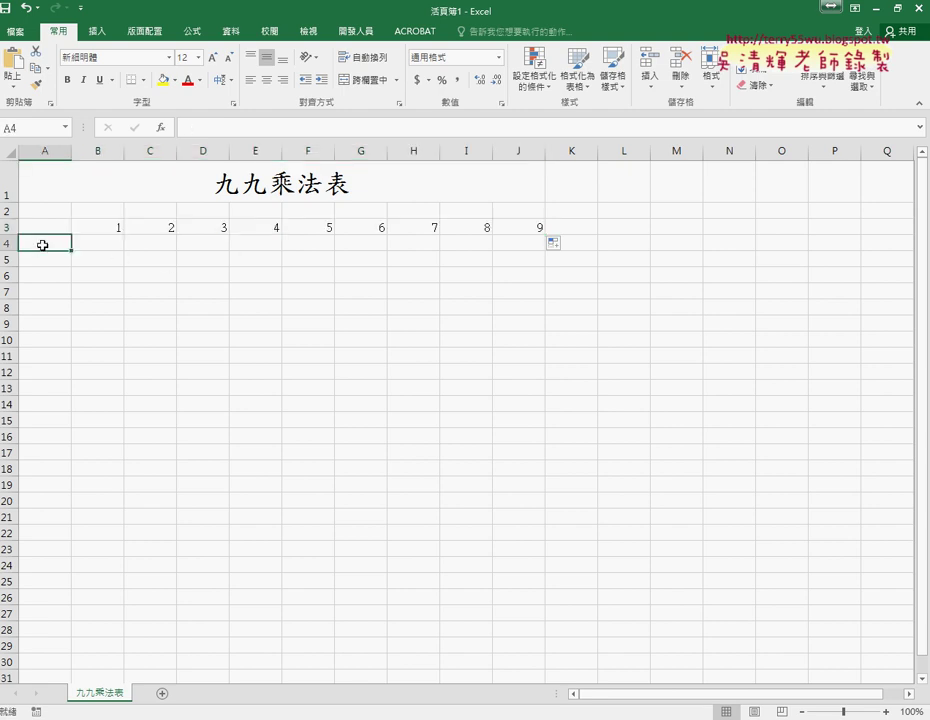
{"action": "type", "text": "1"}
{"action": "key", "text": "Return"}
{"action": "left_click", "coordinate": [30, 245]}
{"action": "left_click_drag", "start_coordinate": [71, 249], "coordinate": [63, 370]}
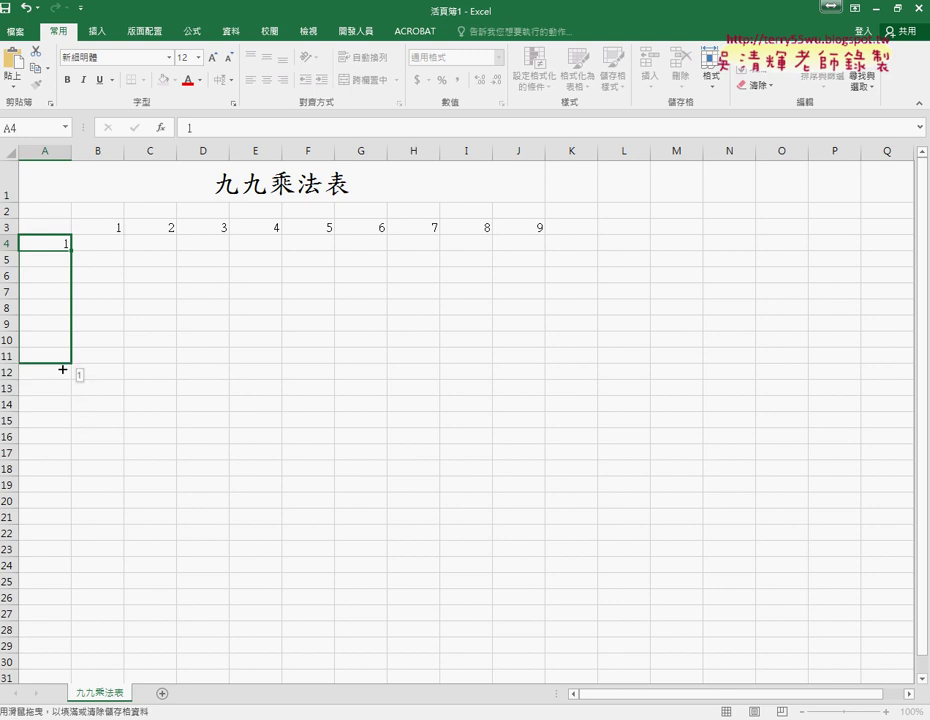
{"action": "left_click_drag", "start_coordinate": [63, 370], "coordinate": [63, 390]}
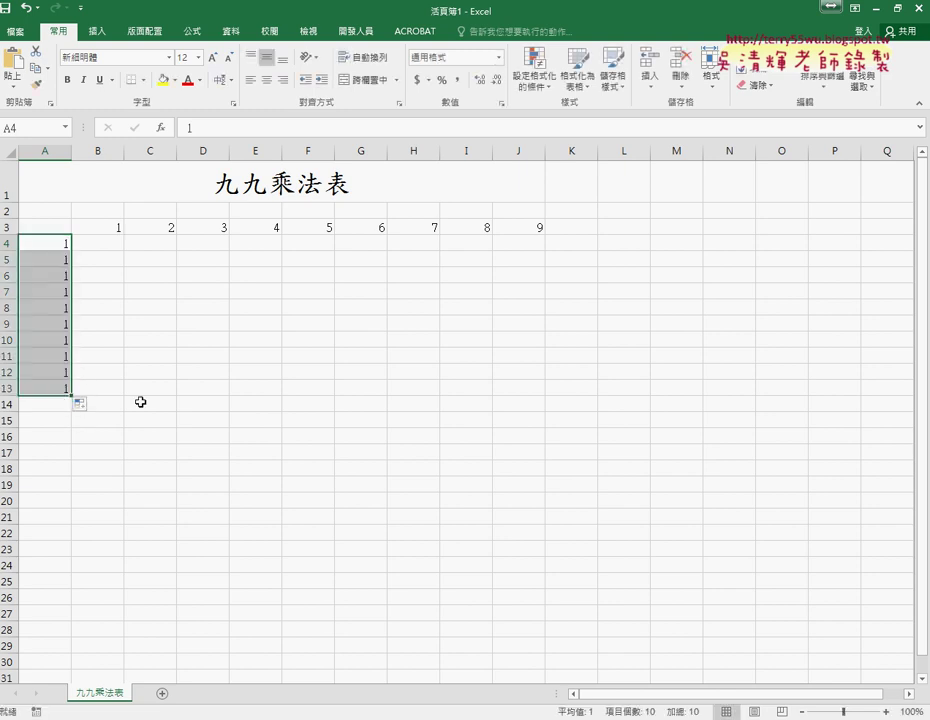
{"action": "left_click", "coordinate": [38, 243]}
{"action": "left_click_drag", "start_coordinate": [72, 250], "coordinate": [78, 382]}
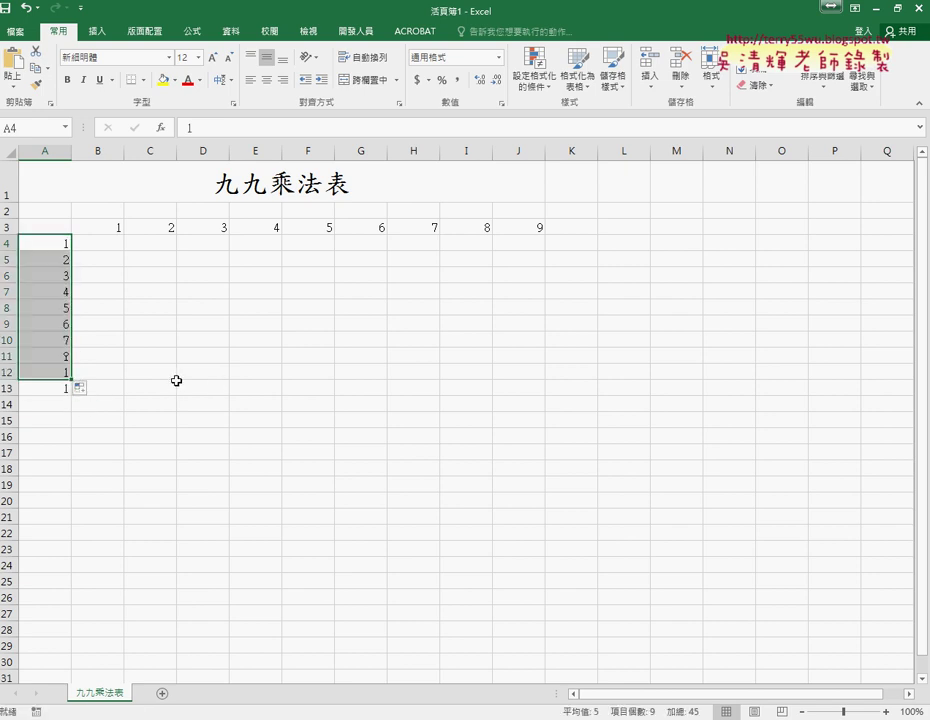
{"action": "left_click", "coordinate": [62, 390]}
{"action": "key", "text": "Delete"}
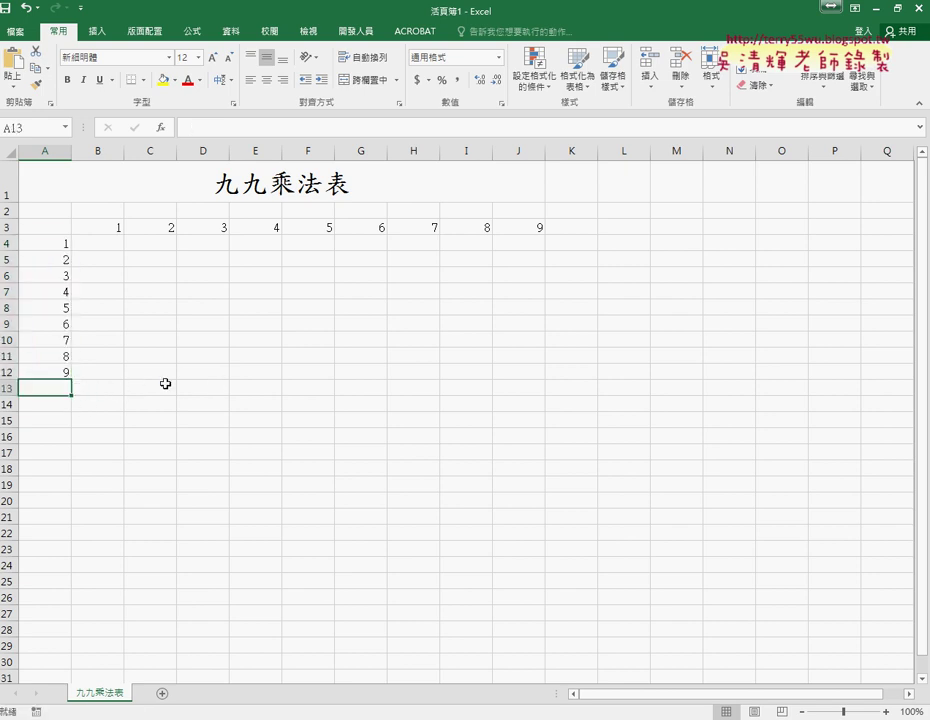
Centre A3:J12, set it in 微軟正黑體 and make it bold.
{"action": "left_click", "coordinate": [98, 245]}
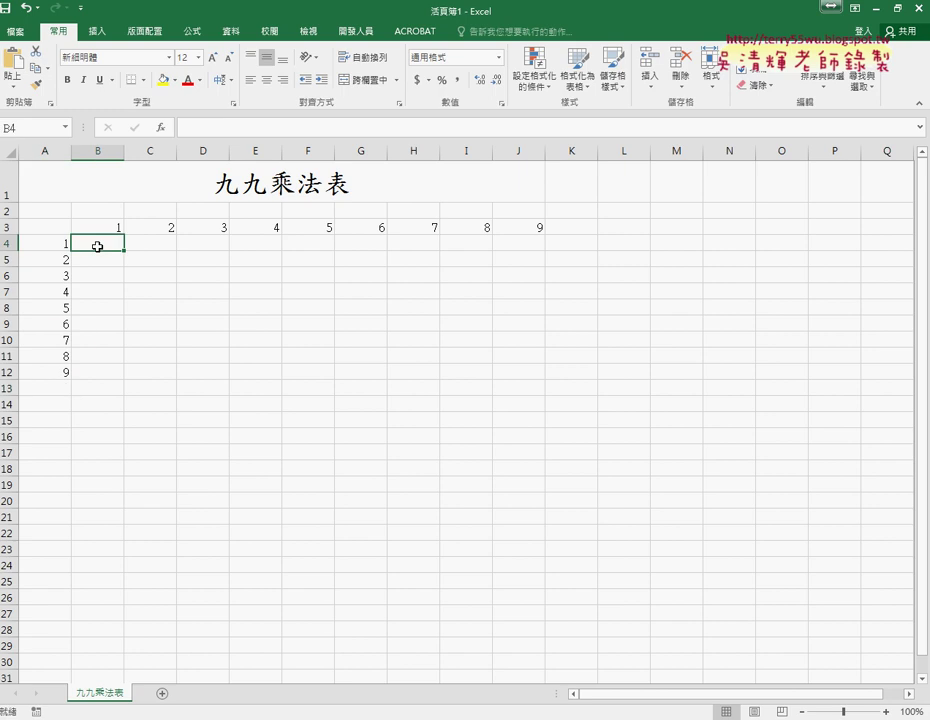
{"action": "left_click_drag", "start_coordinate": [61, 227], "coordinate": [527, 376]}
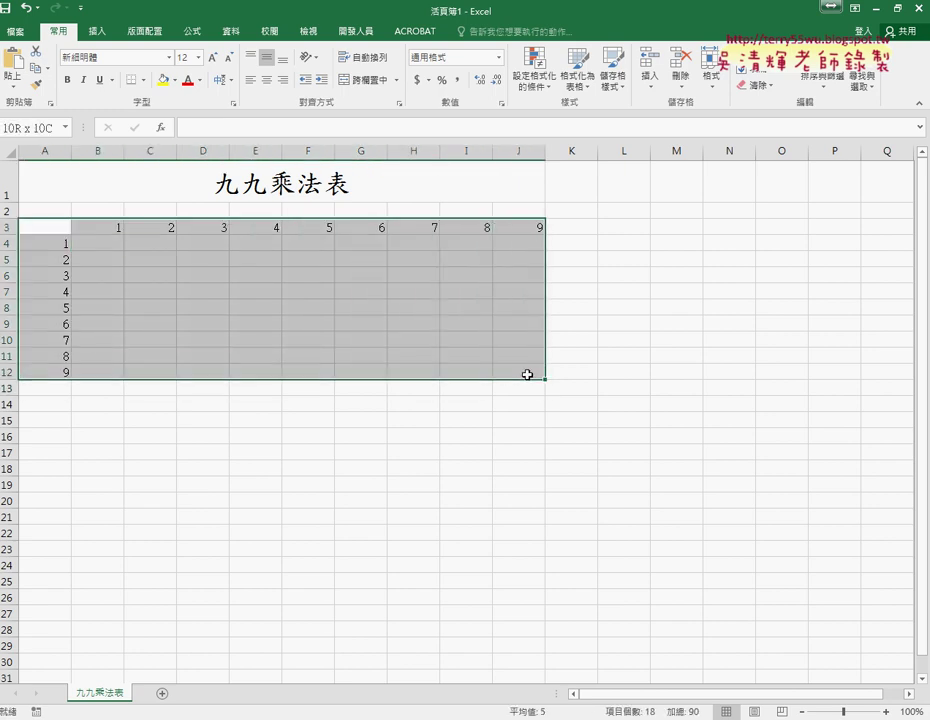
{"action": "left_click", "coordinate": [266, 82]}
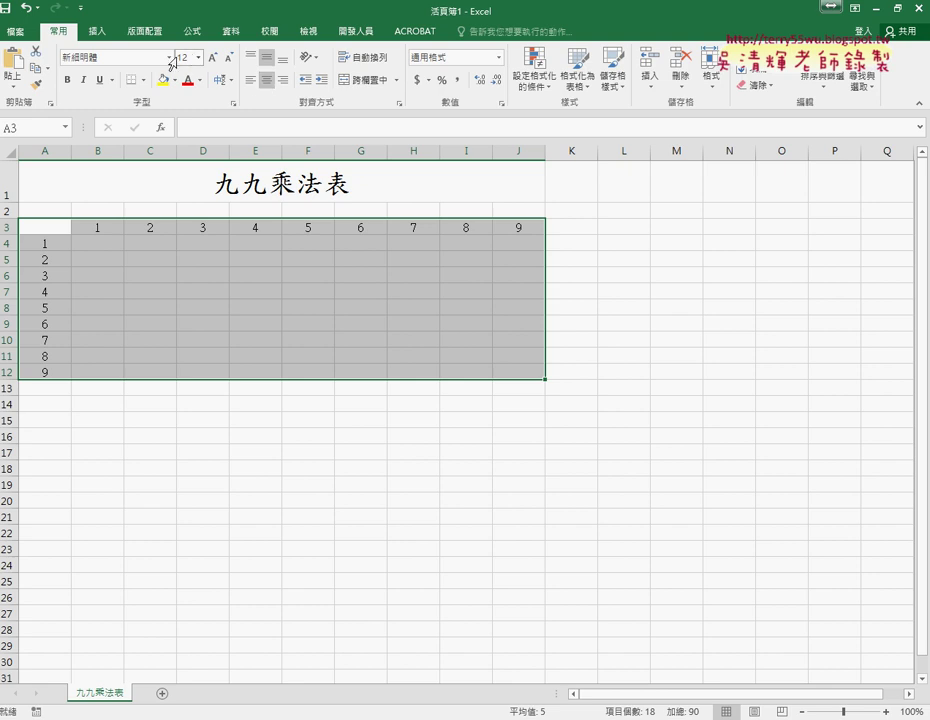
{"action": "left_click", "coordinate": [169, 58]}
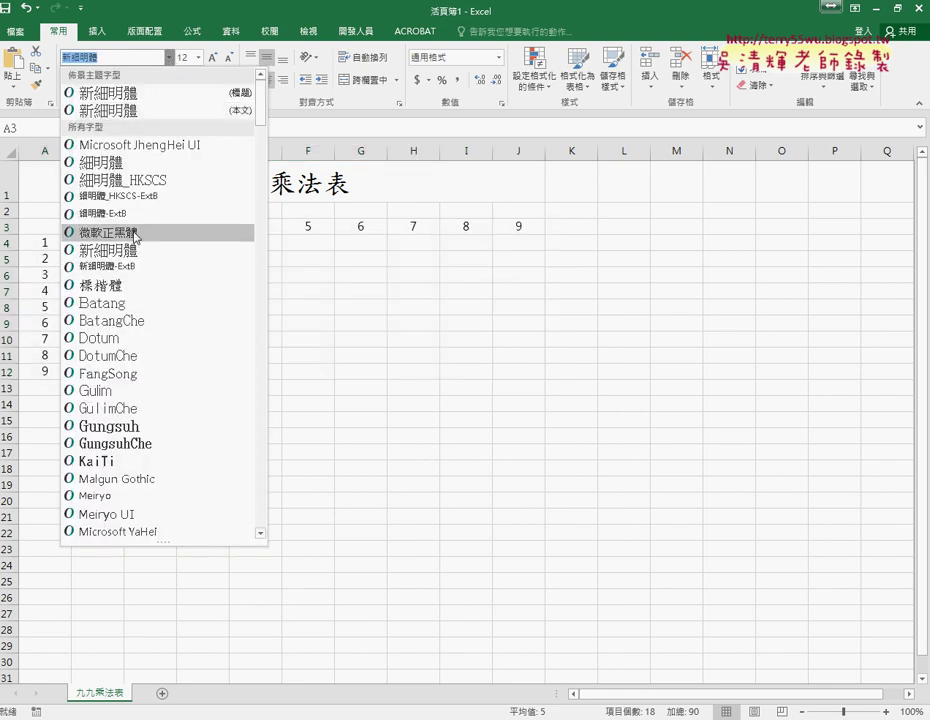
{"action": "left_click", "coordinate": [135, 236]}
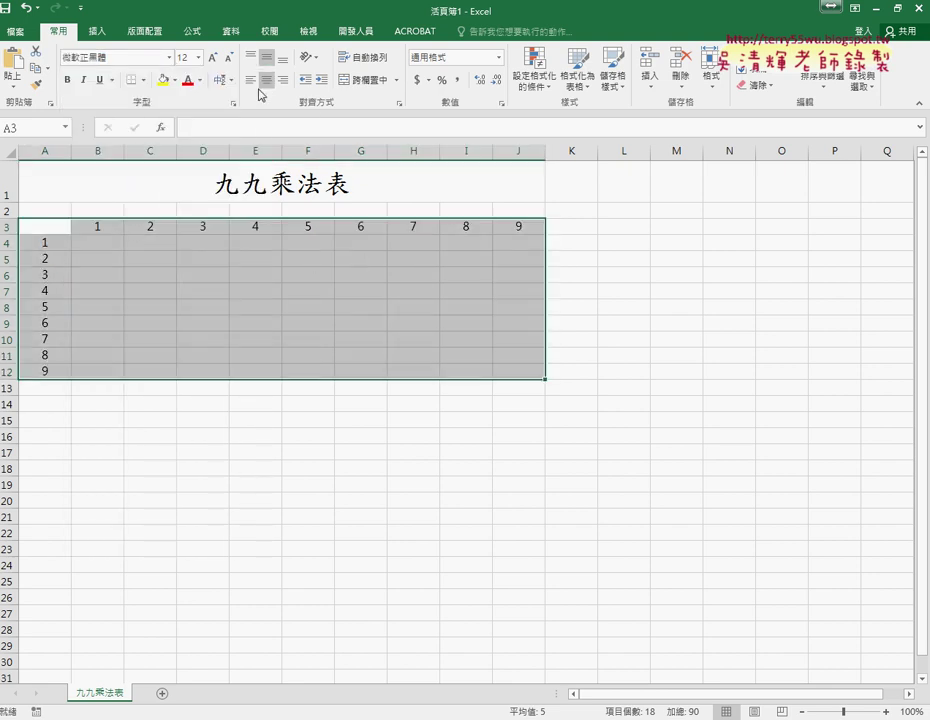
{"action": "left_click", "coordinate": [67, 79]}
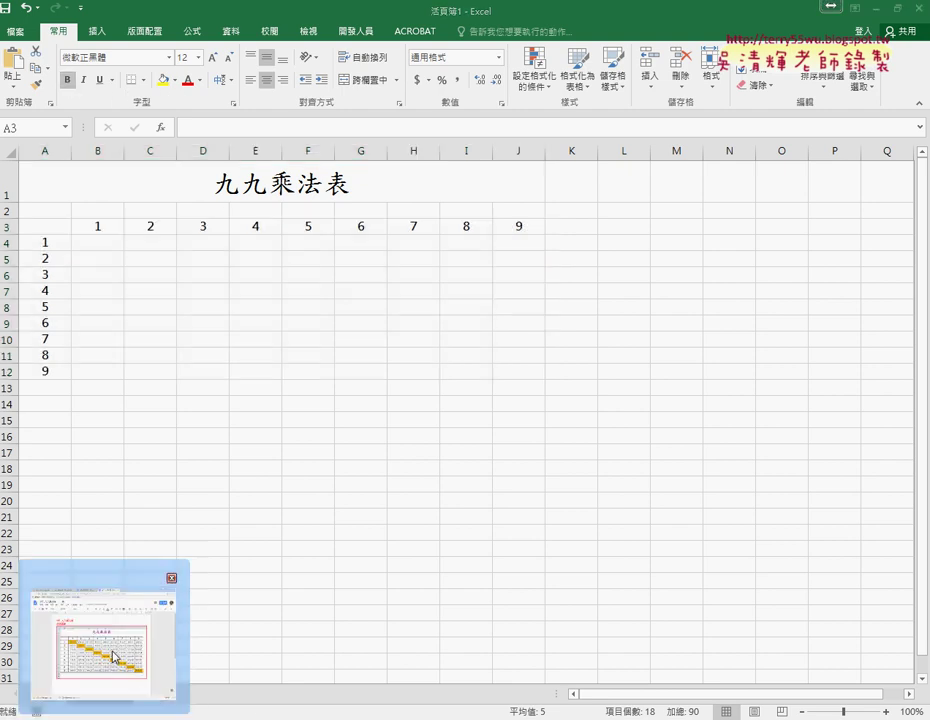
{"action": "left_click", "coordinate": [105, 640]}
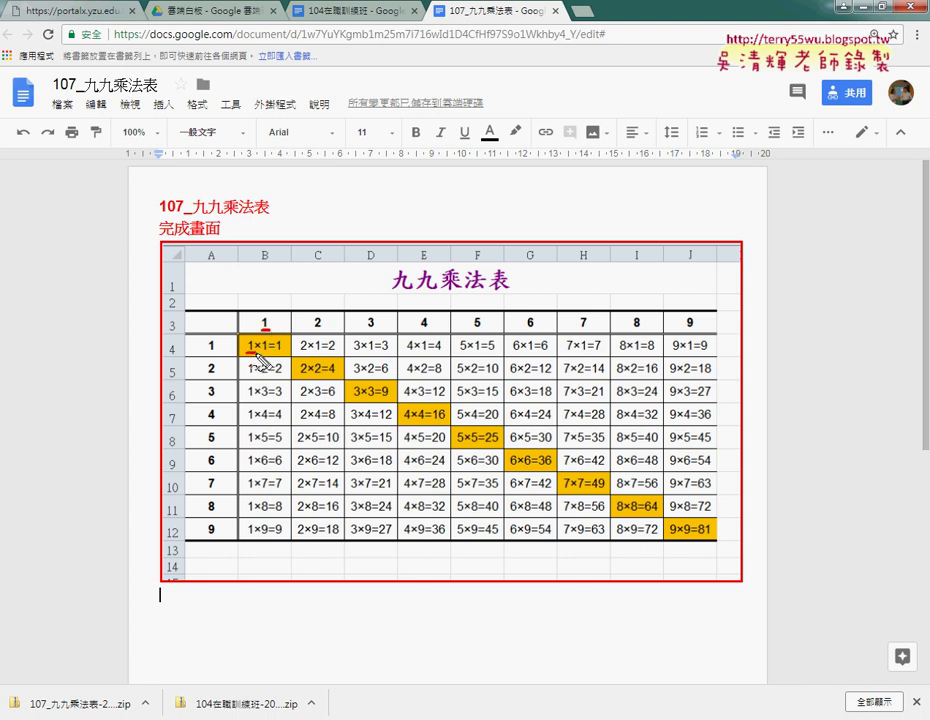
{"action": "mouse_move", "coordinate": [311, 327]}
{"action": "left_mouse_down"}
{"action": "mouse_move", "coordinate": [324, 327]}
{"action": "mouse_move", "coordinate": [311, 349]}
{"action": "left_mouse_up"}
{"action": "mouse_move", "coordinate": [366, 328]}
{"action": "left_mouse_down"}
{"action": "mouse_move", "coordinate": [380, 327]}
{"action": "mouse_move", "coordinate": [361, 350]}
{"action": "left_mouse_up"}
{"action": "mouse_move", "coordinate": [276, 353]}
{"action": "left_mouse_down"}
{"action": "mouse_move", "coordinate": [285, 352]}
{"action": "mouse_move", "coordinate": [271, 327]}
{"action": "left_mouse_up"}
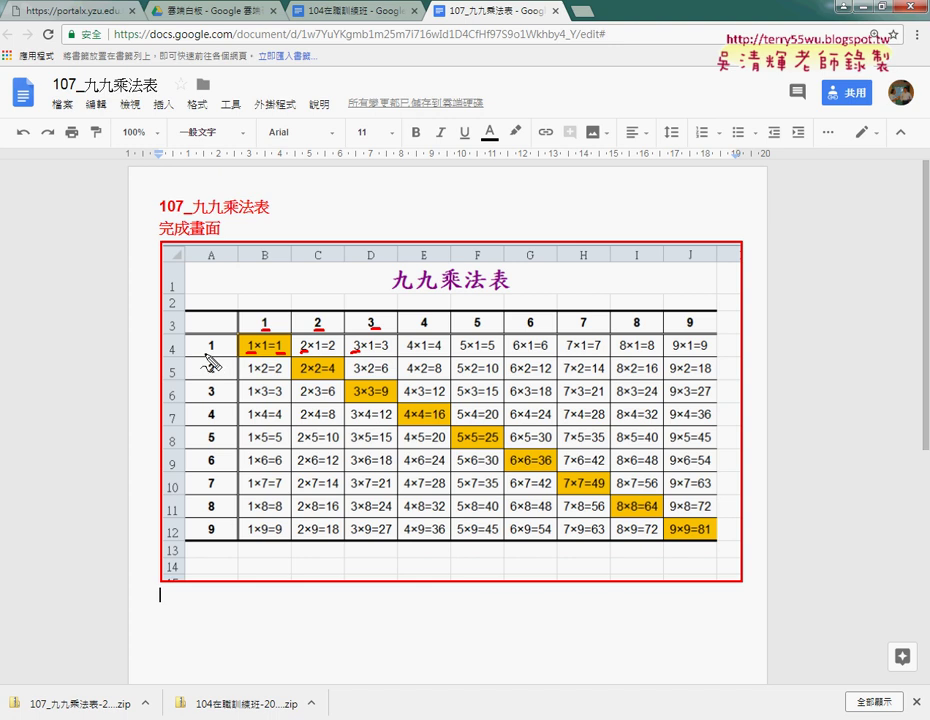
{"action": "key", "text": "Escape"}
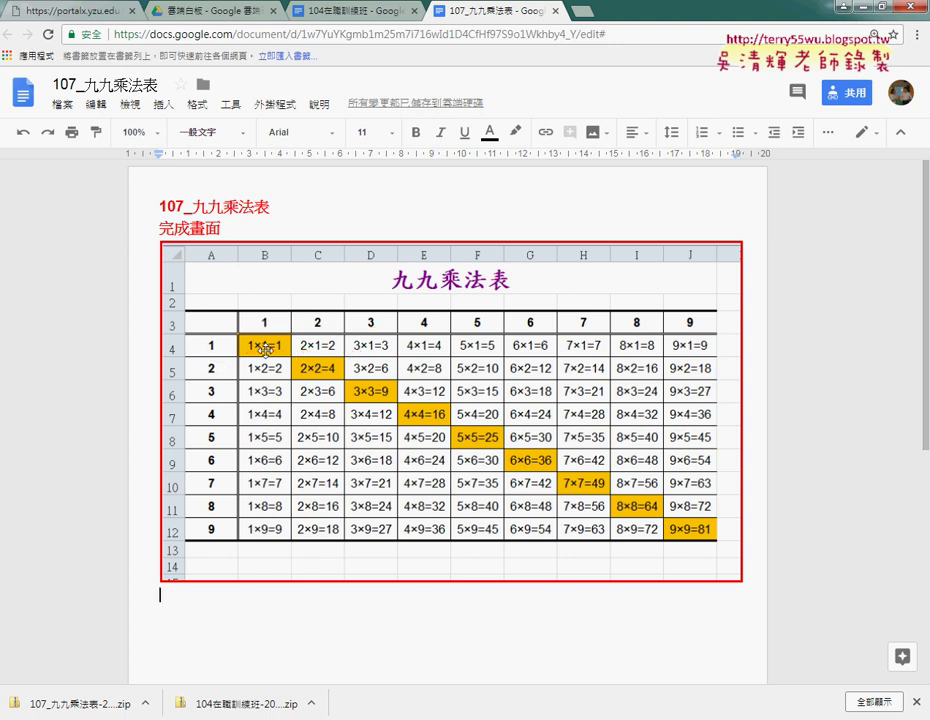
{"action": "left_click", "coordinate": [662, 598]}
Enter the sample 1x1=1 in B4, discarding a trial 2x1=2 in C4.
{"action": "left_click", "coordinate": [866, 12]}
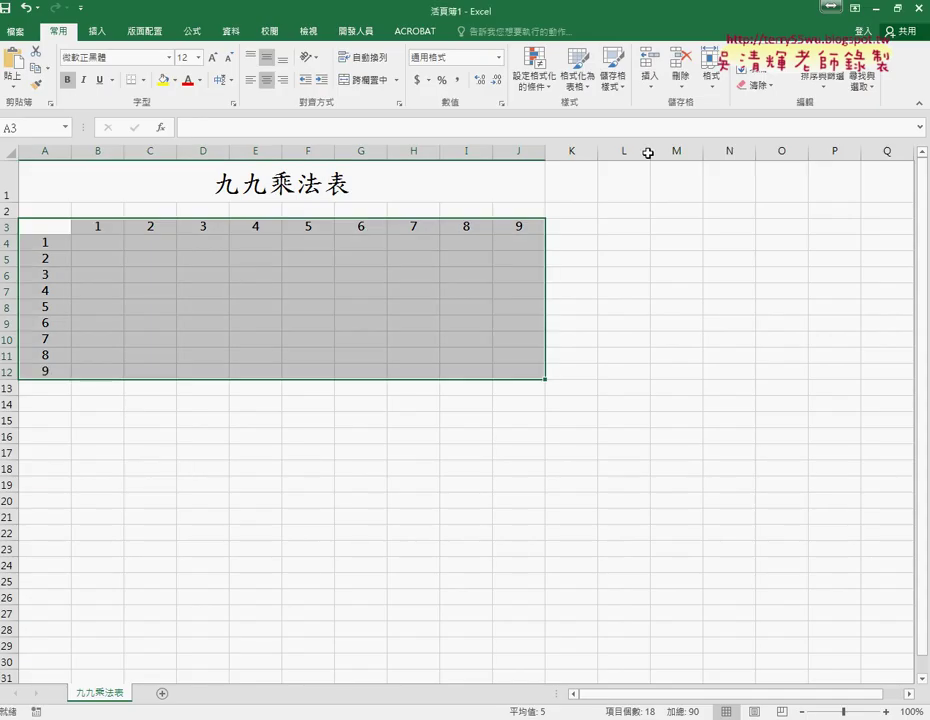
{"action": "left_click", "coordinate": [108, 241]}
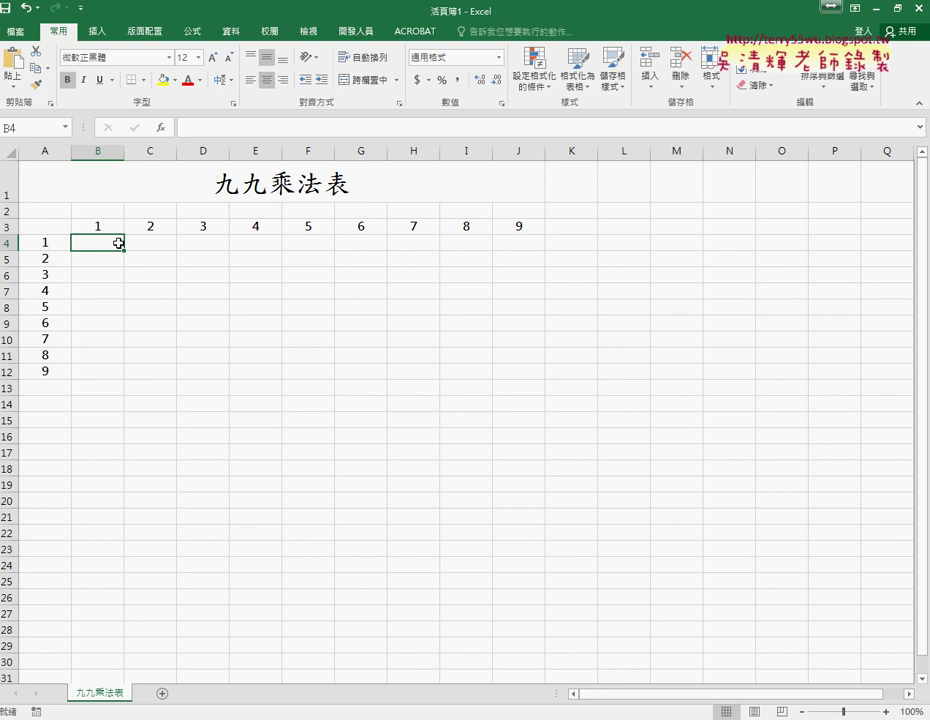
{"action": "type", "text": "1"}
{"action": "type", "text": "*"}
{"action": "key", "text": "Return"}
{"action": "type", "text": "1=1"}
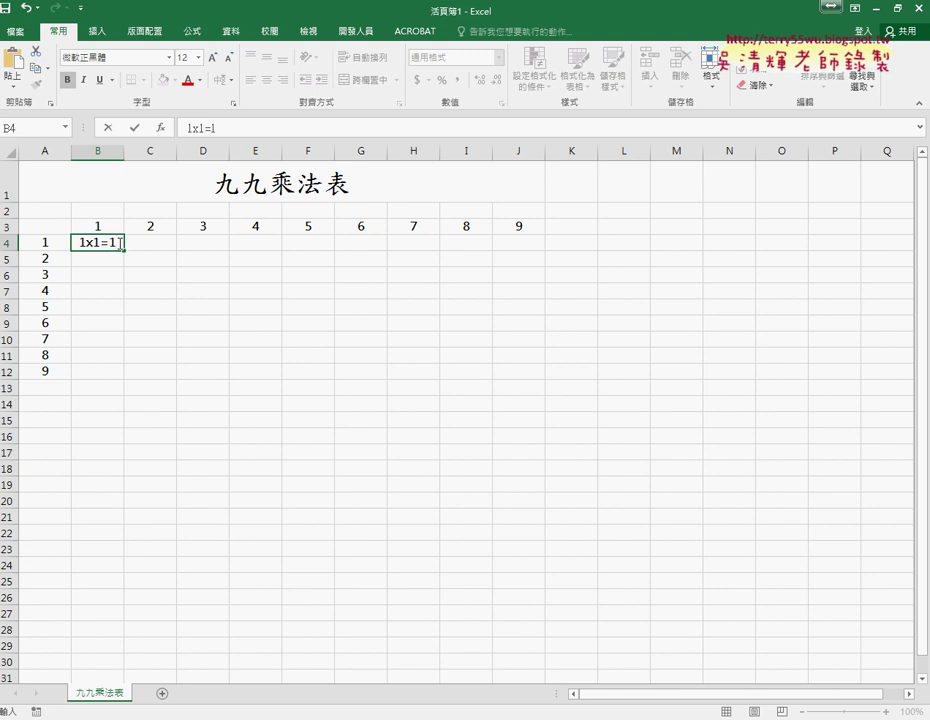
{"action": "key", "text": "Tab"}
{"action": "type", "text": "2x1=2"}
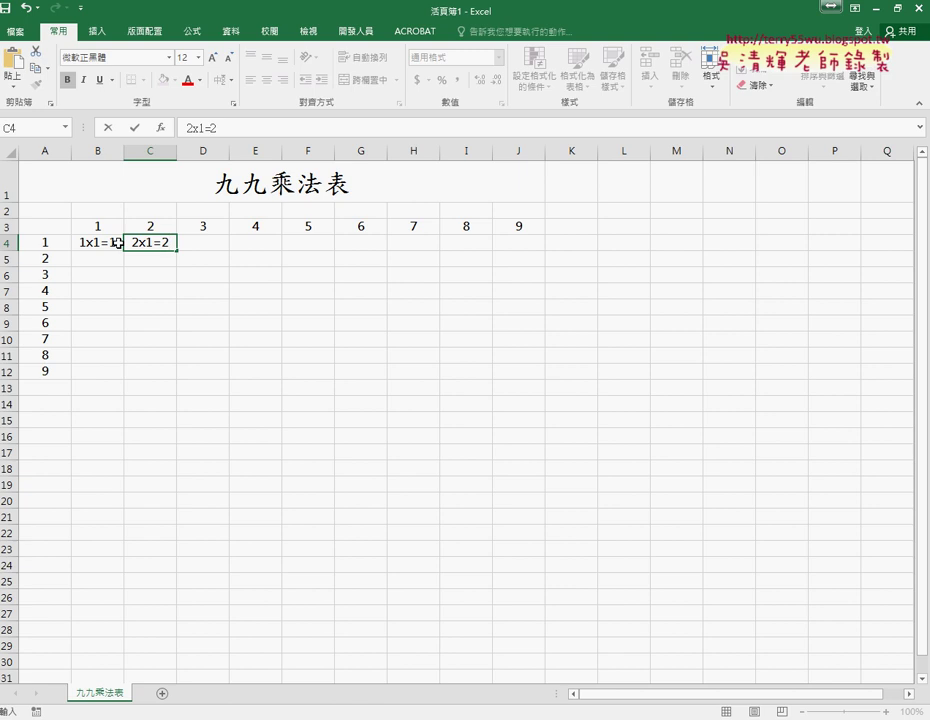
{"action": "key", "text": "BackSpace"}
{"action": "key", "text": "BackSpace"}
{"action": "key", "text": "BackSpace"}
{"action": "key", "text": "BackSpace"}
{"action": "key", "text": "BackSpace"}
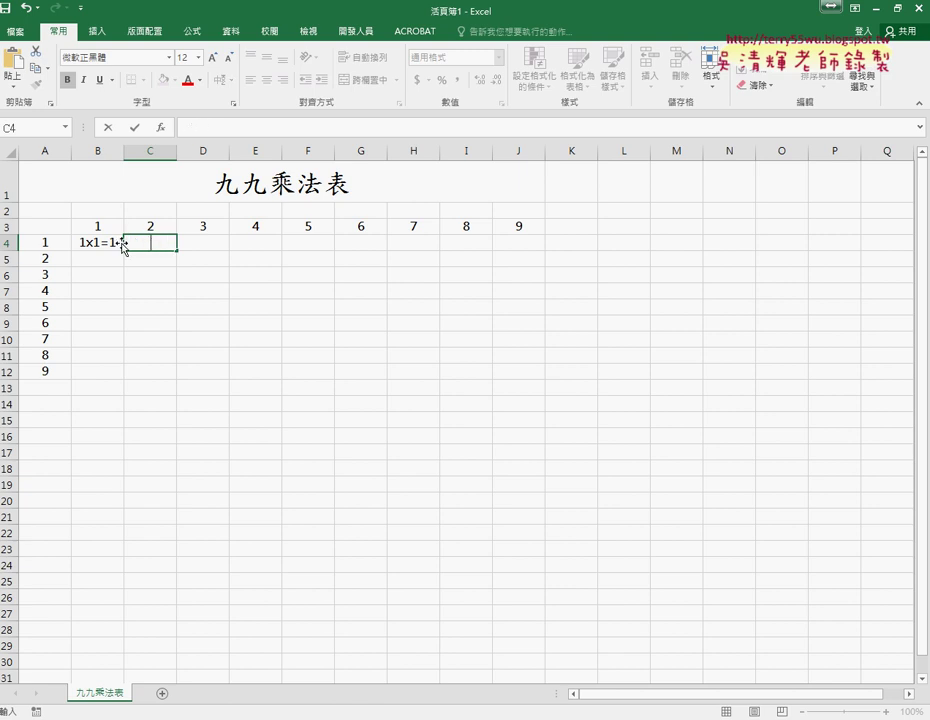
{"action": "left_click", "coordinate": [110, 241]}
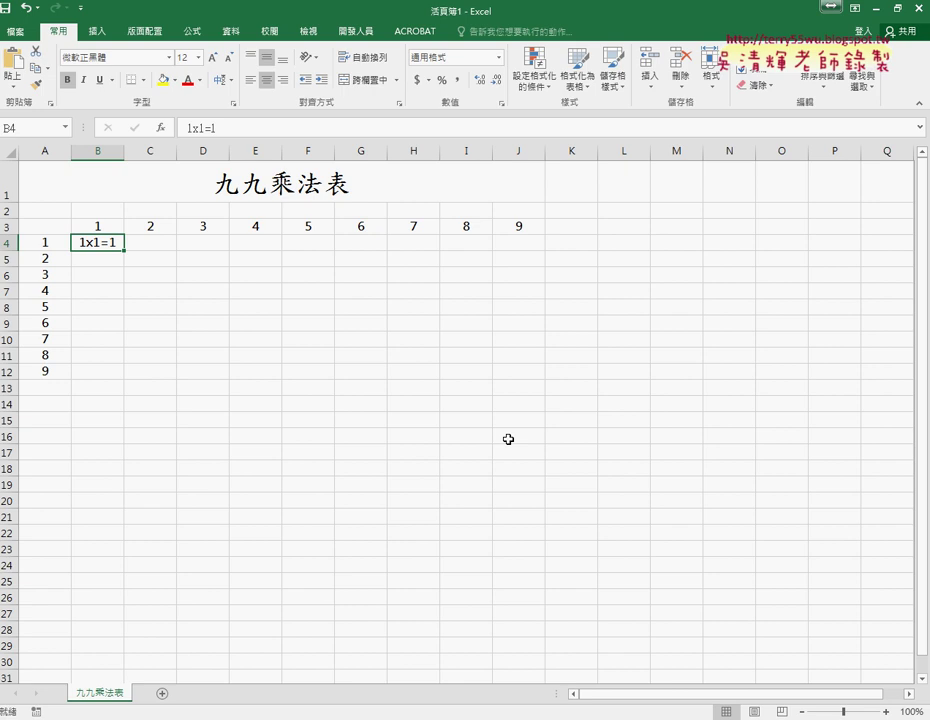
Replace B4 with a label formula joining B3, "x", A4 and the product B3*A4.
{"action": "key", "text": "Delete"}
{"action": "left_click", "coordinate": [227, 133]}
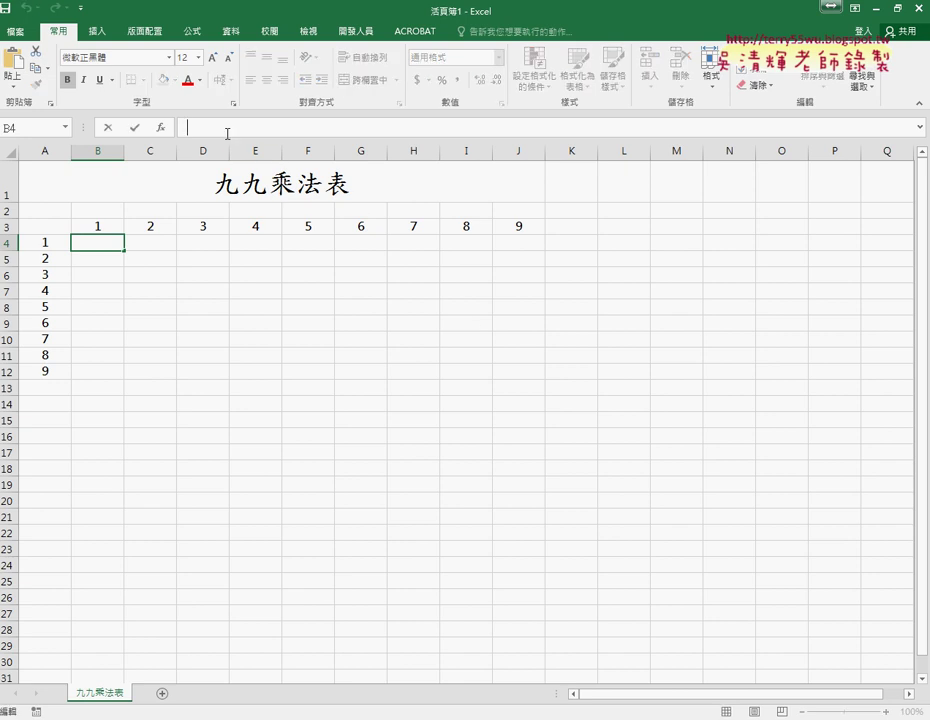
{"action": "type", "text": "="}
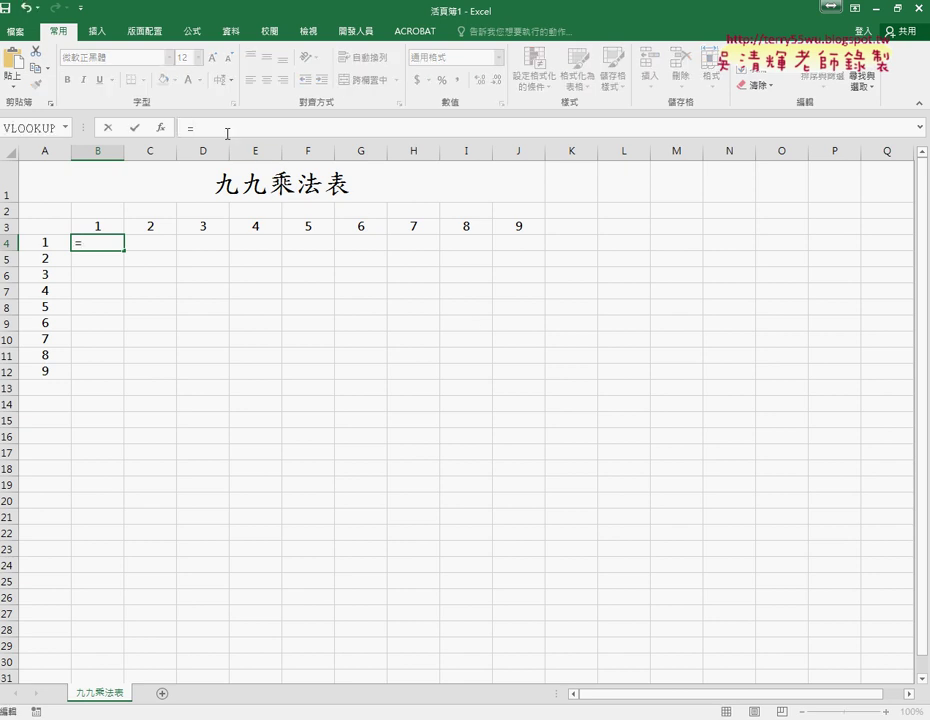
{"action": "left_click", "coordinate": [109, 229]}
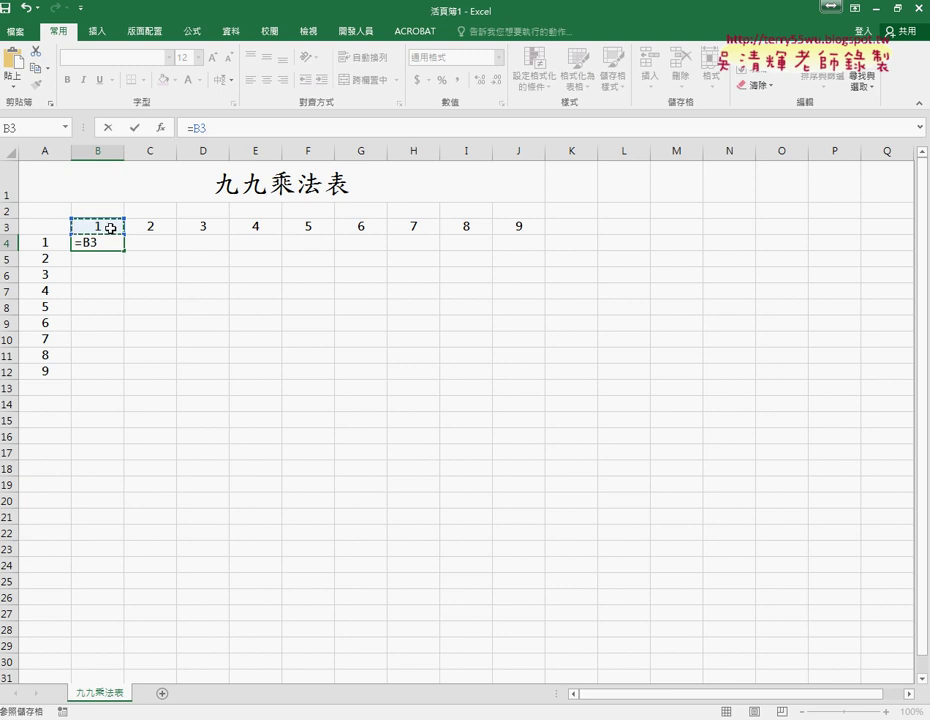
{"action": "type", "text": "&\""}
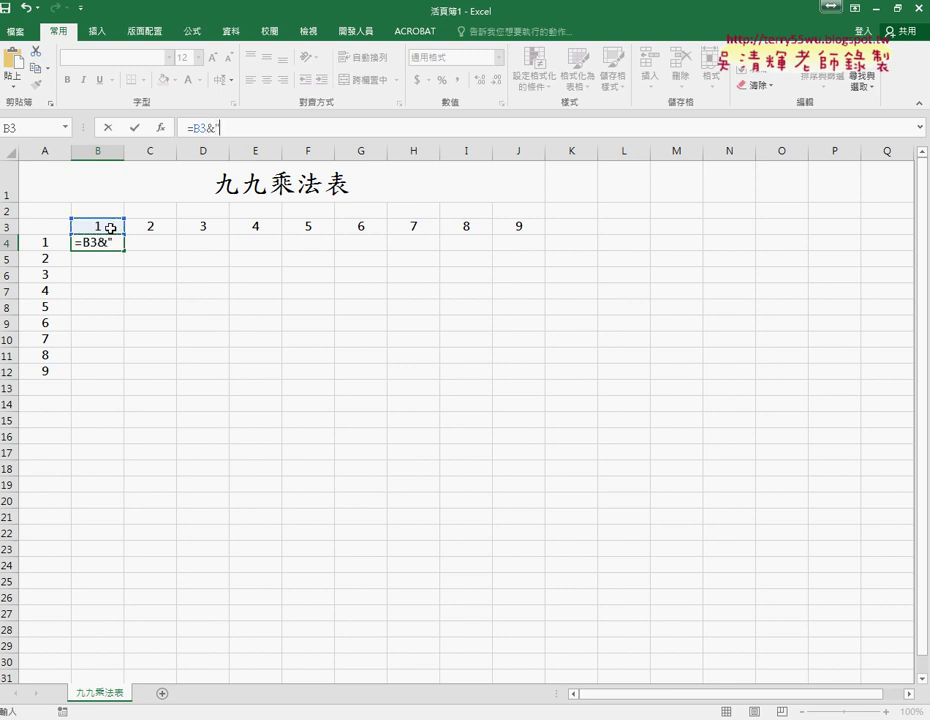
{"action": "type", "text": "x\"&"}
{"action": "left_click", "coordinate": [50, 242]}
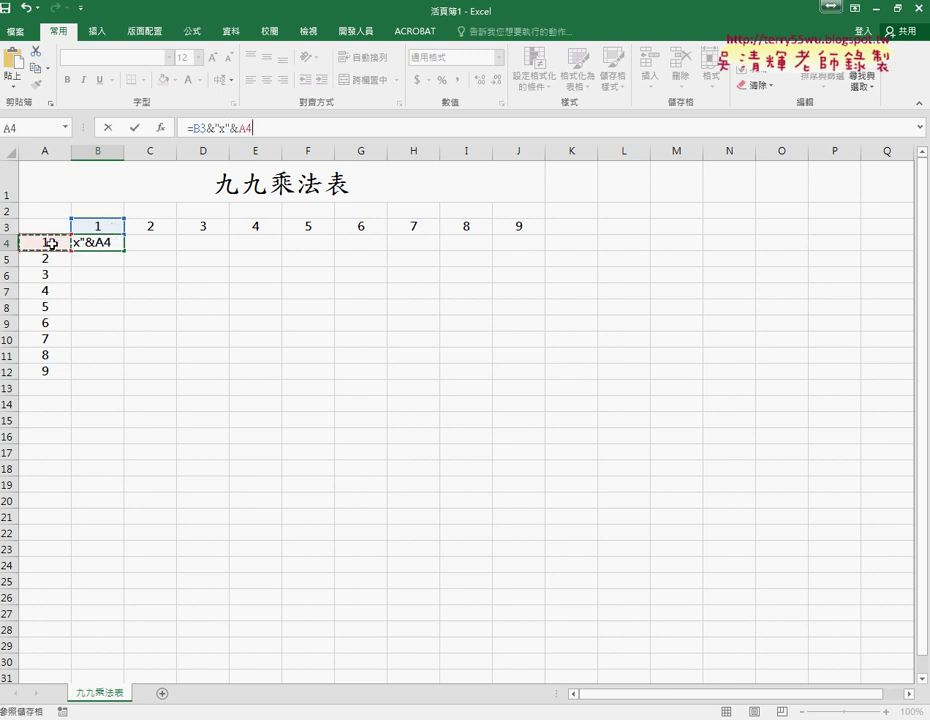
{"action": "type", "text": "&"}
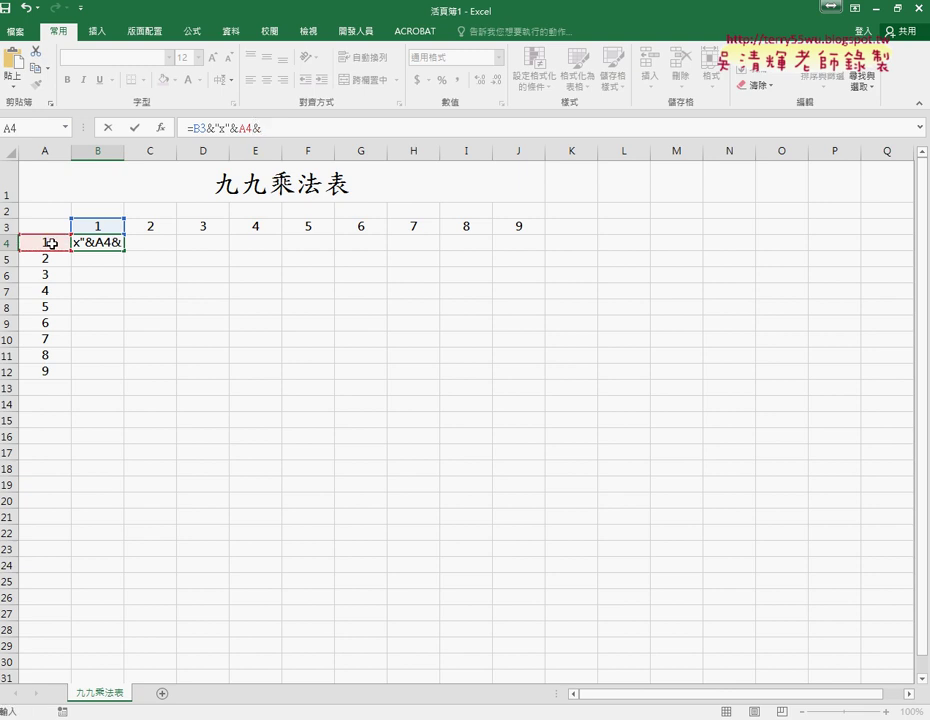
{"action": "type", "text": "\"x\"&"}
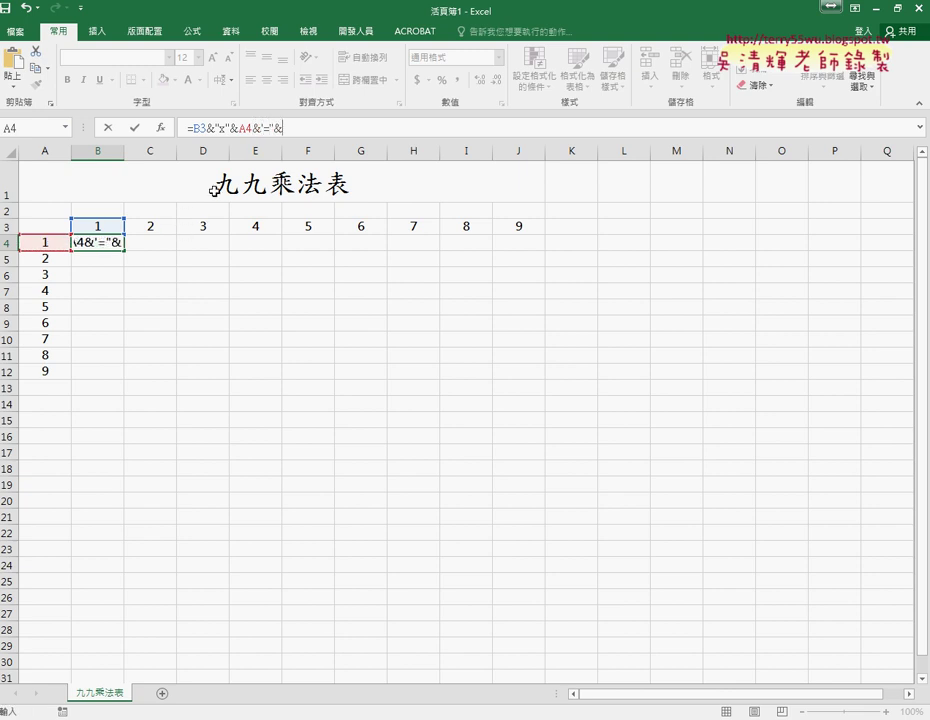
{"action": "left_click", "coordinate": [107, 226]}
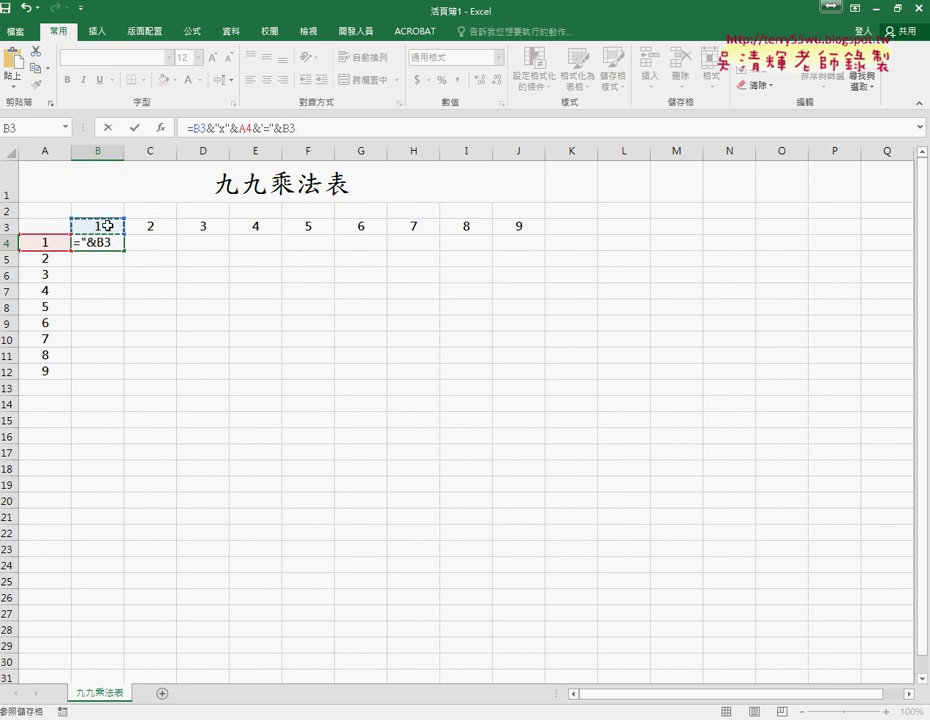
{"action": "type", "text": "*"}
{"action": "left_click", "coordinate": [41, 242]}
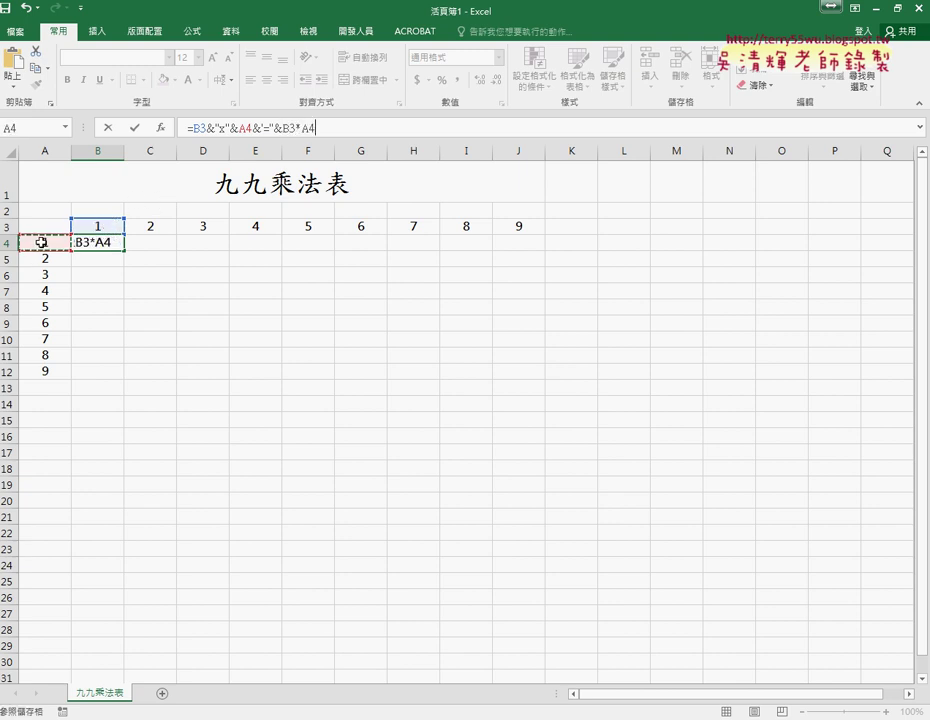
{"action": "left_click", "coordinate": [134, 127]}
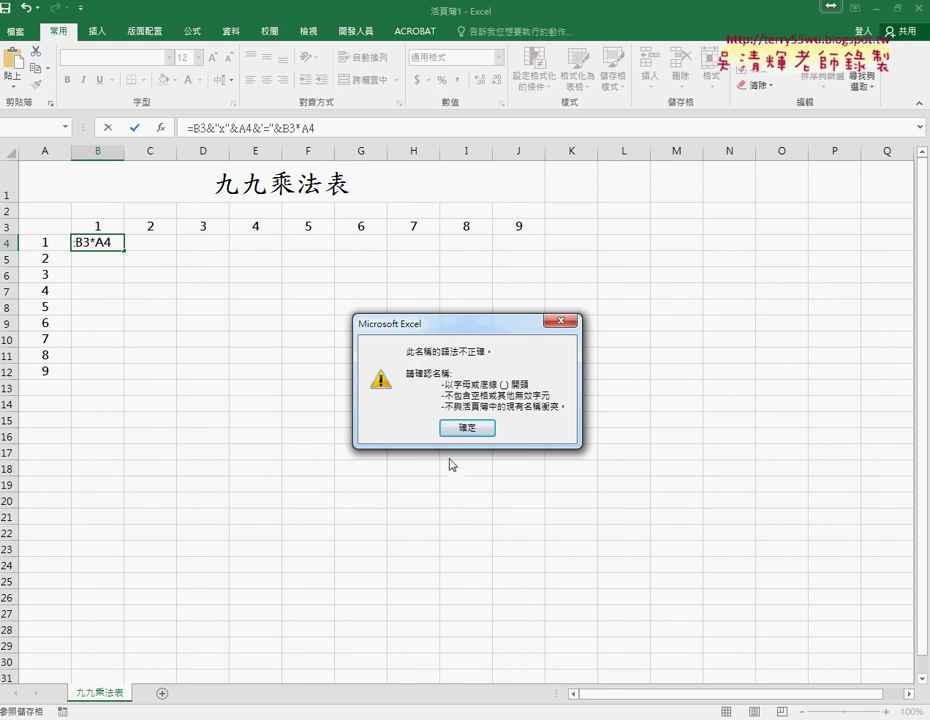
Fix the quote so B4 holds =B3&"x"&A4&"="&B3*A4, showing 1x1=1.
{"action": "left_click", "coordinate": [466, 427]}
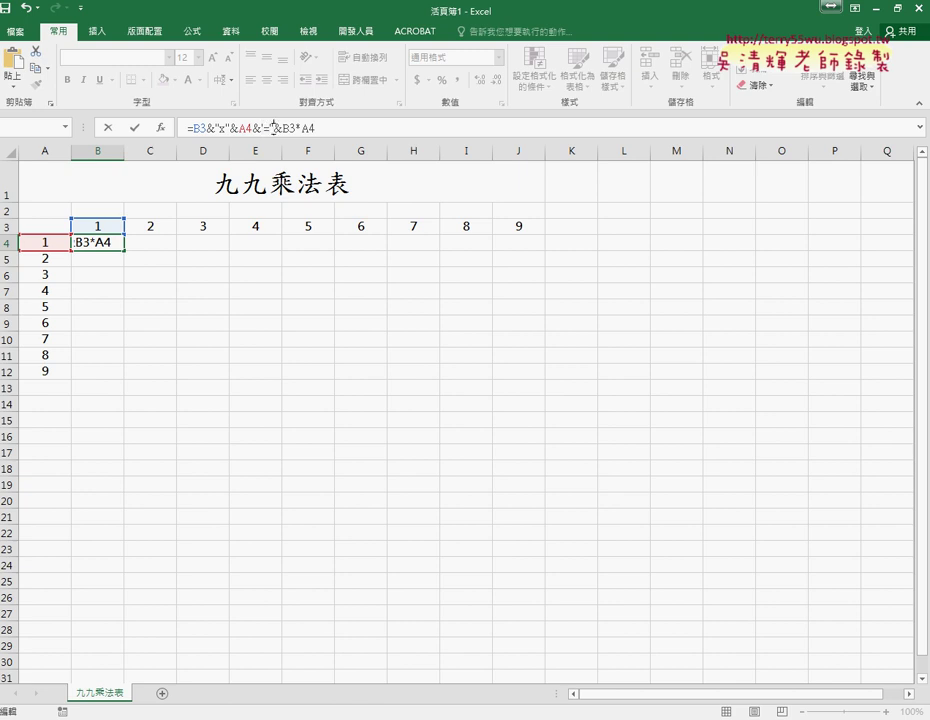
{"action": "left_click", "coordinate": [263, 127]}
{"action": "type", "text": "\""}
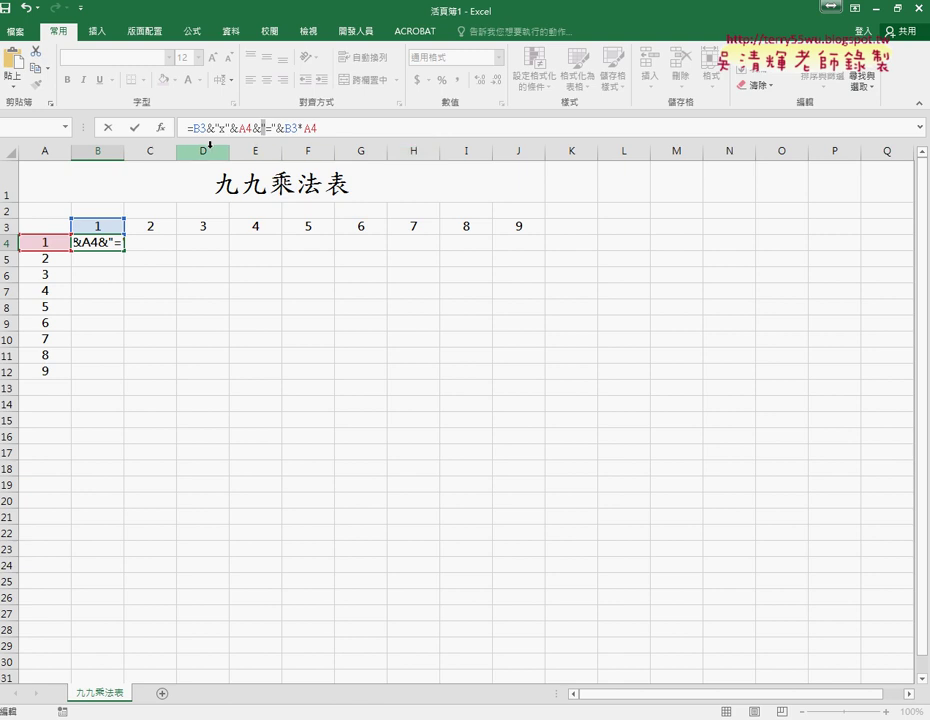
{"action": "left_click", "coordinate": [135, 128]}
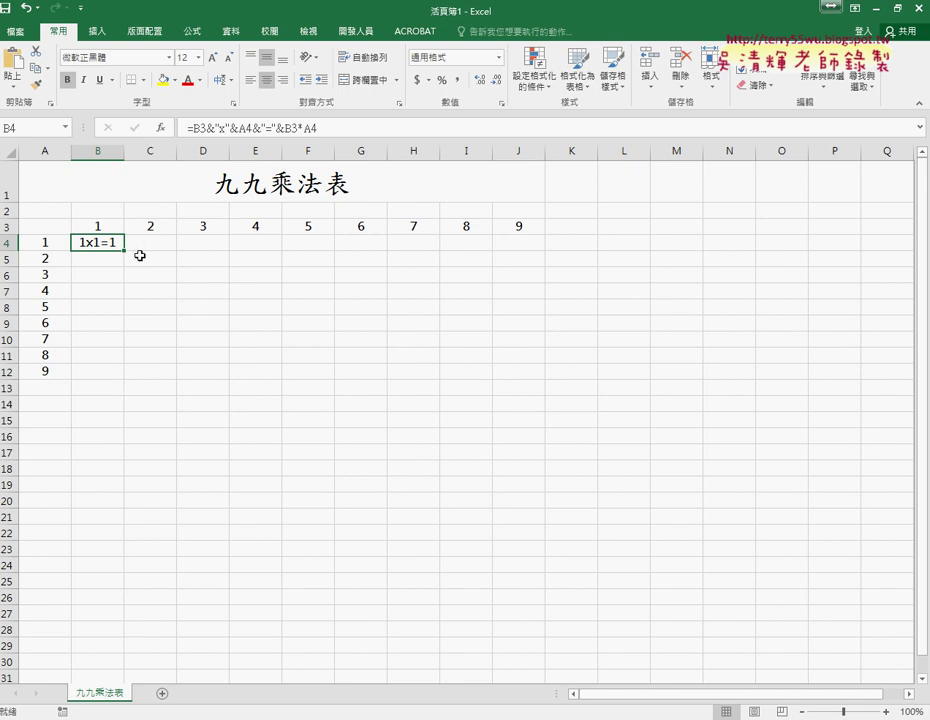
{"action": "left_click_drag", "start_coordinate": [124, 250], "coordinate": [125, 372]}
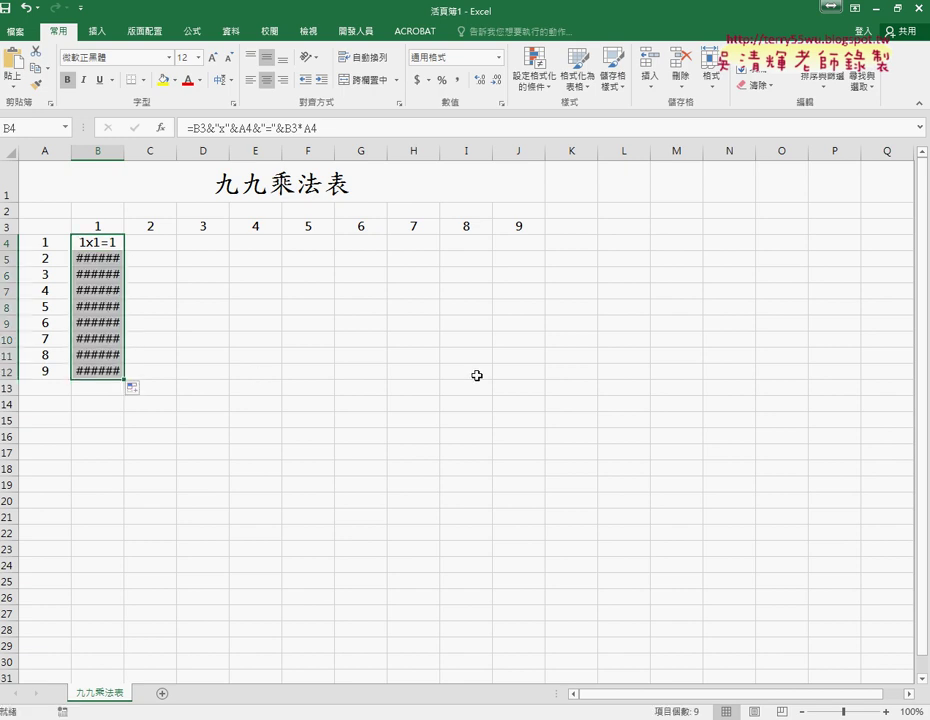
{"action": "left_click_drag", "start_coordinate": [125, 379], "coordinate": [567, 399]}
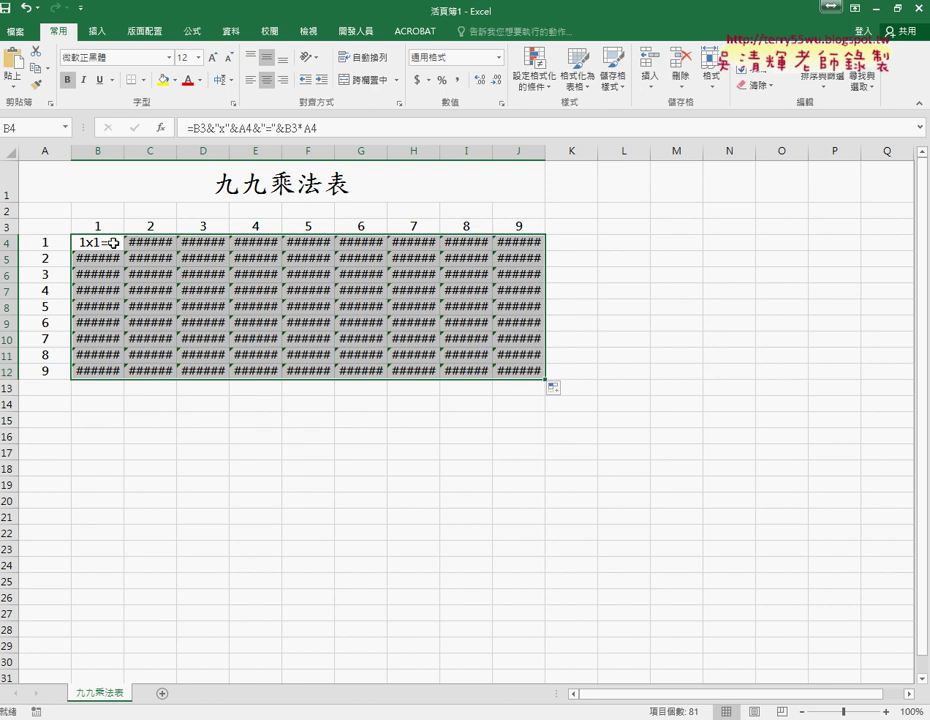
{"action": "key", "text": "ctrl+z"}
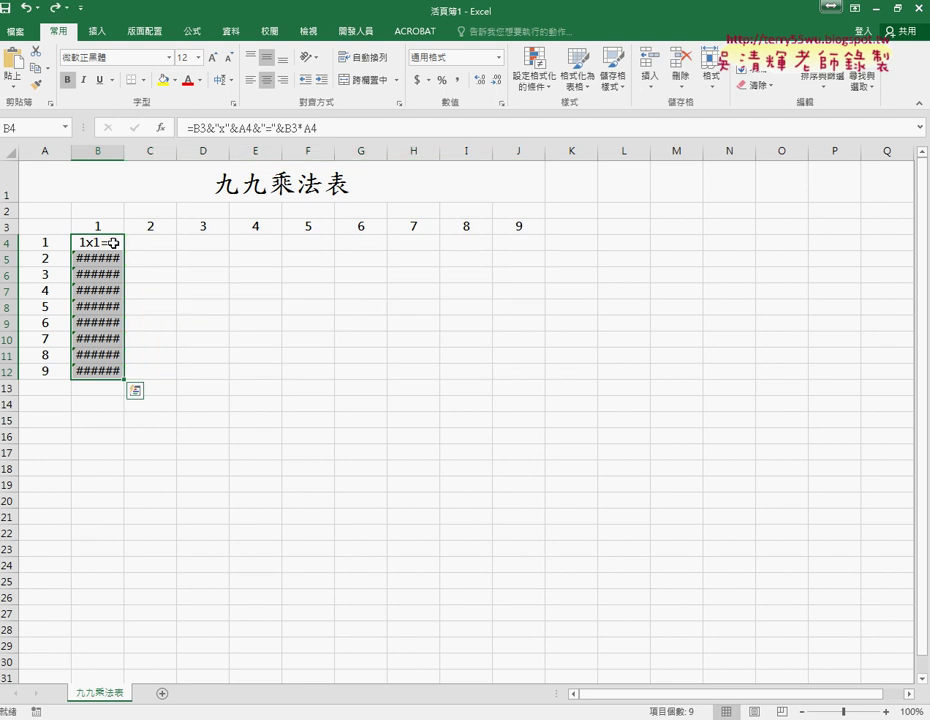
{"action": "key", "text": "ctrl+z"}
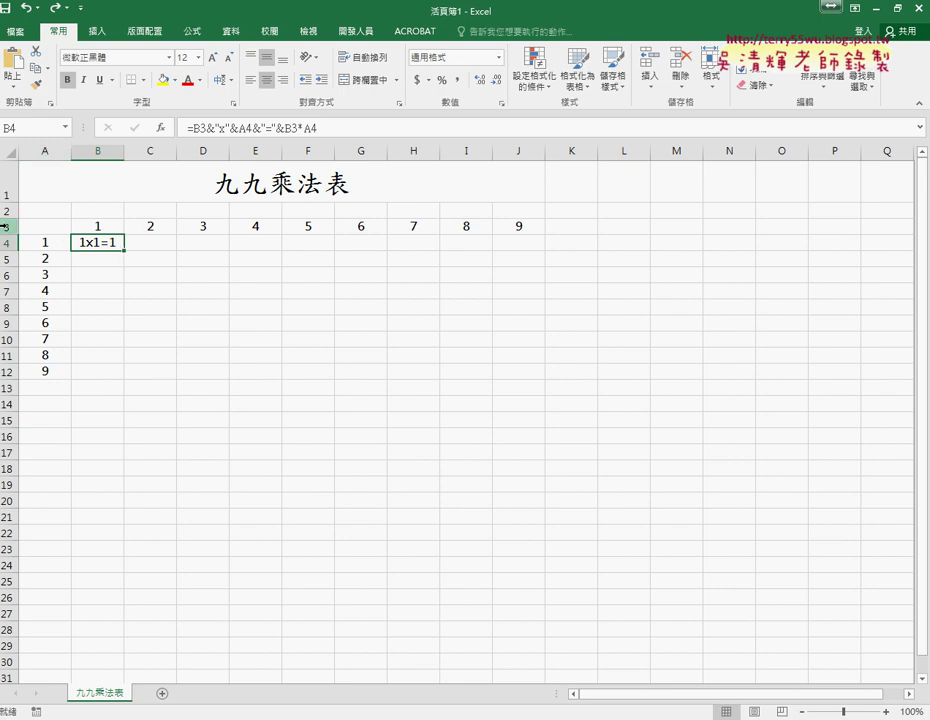
Anchor B4's formula to B$3 and $A4, then fill it across B4:J12.
{"action": "left_click", "coordinate": [197, 128]}
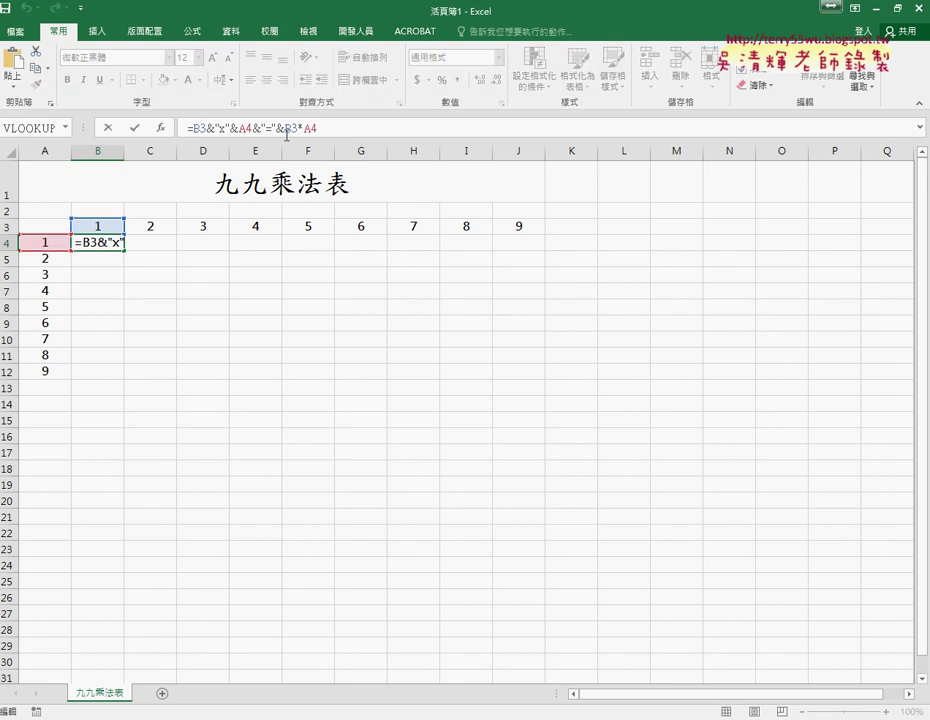
{"action": "type", "text": "$"}
{"action": "key", "text": "Right"}
{"action": "key", "text": "Right"}
{"action": "key", "text": "Right"}
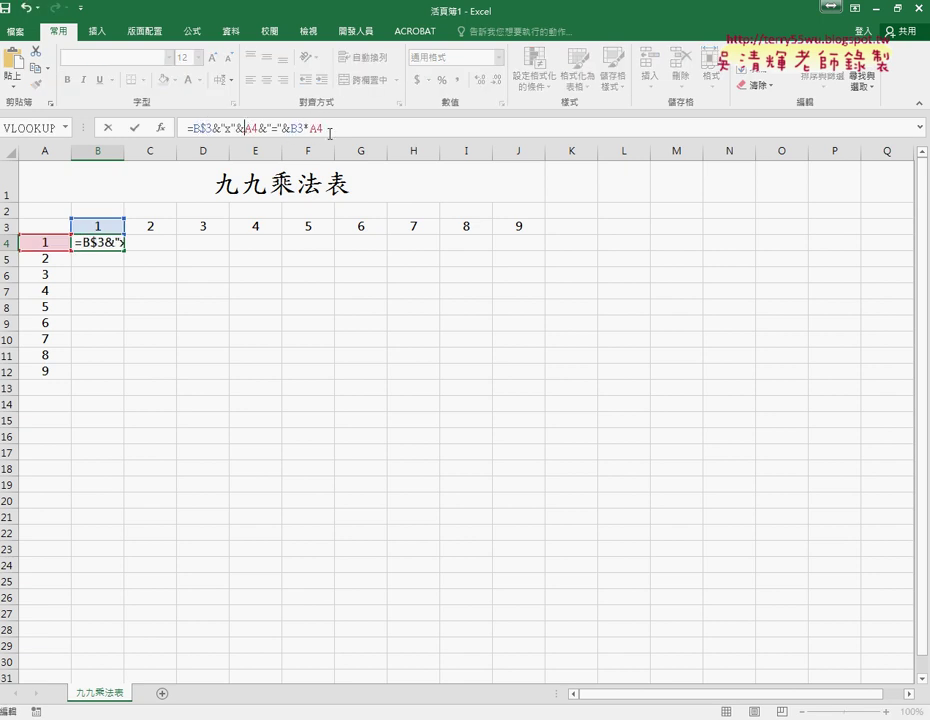
{"action": "type", "text": "$"}
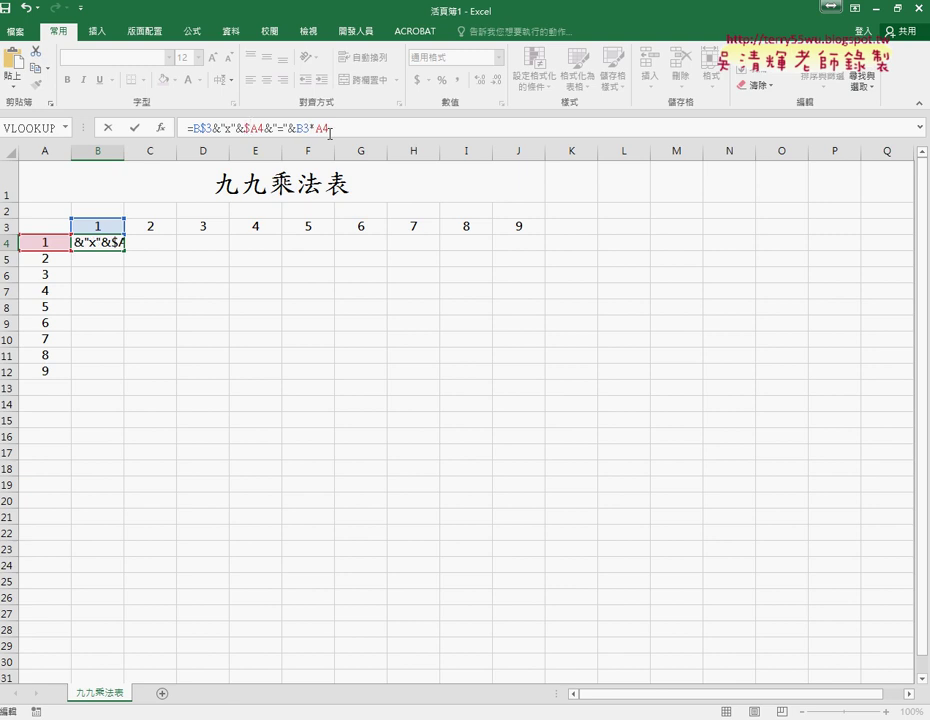
{"action": "left_click", "coordinate": [306, 128]}
{"action": "type", "text": "$"}
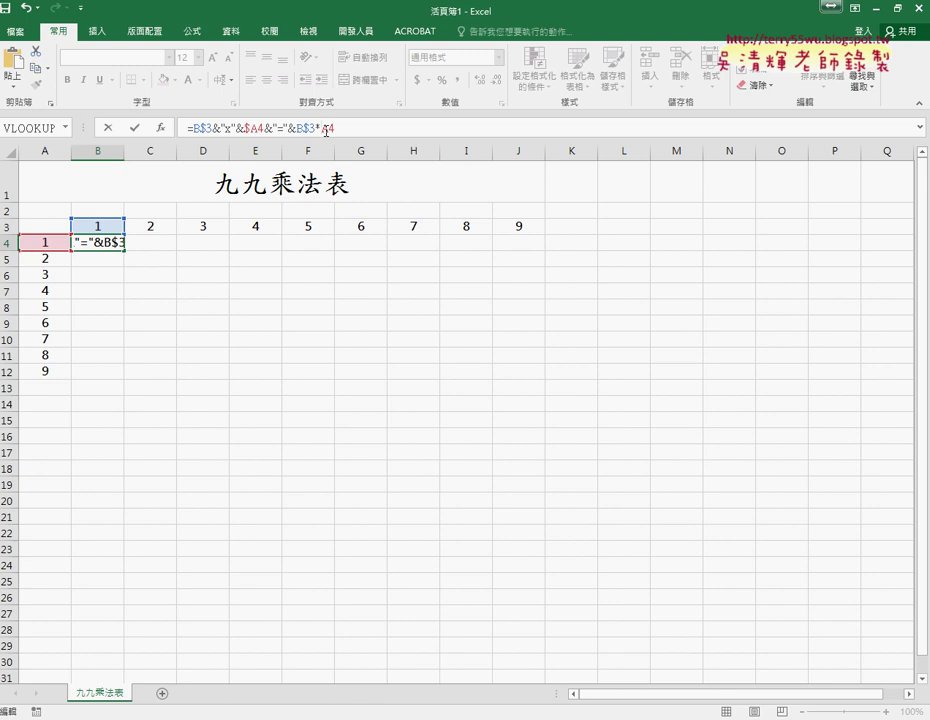
{"action": "left_click", "coordinate": [325, 128]}
{"action": "type", "text": "$"}
{"action": "left_click", "coordinate": [137, 128]}
{"action": "mouse_move", "coordinate": [125, 250]}
{"action": "left_mouse_down"}
{"action": "mouse_move", "coordinate": [125, 383]}
{"action": "mouse_move", "coordinate": [543, 377]}
{"action": "left_mouse_up"}
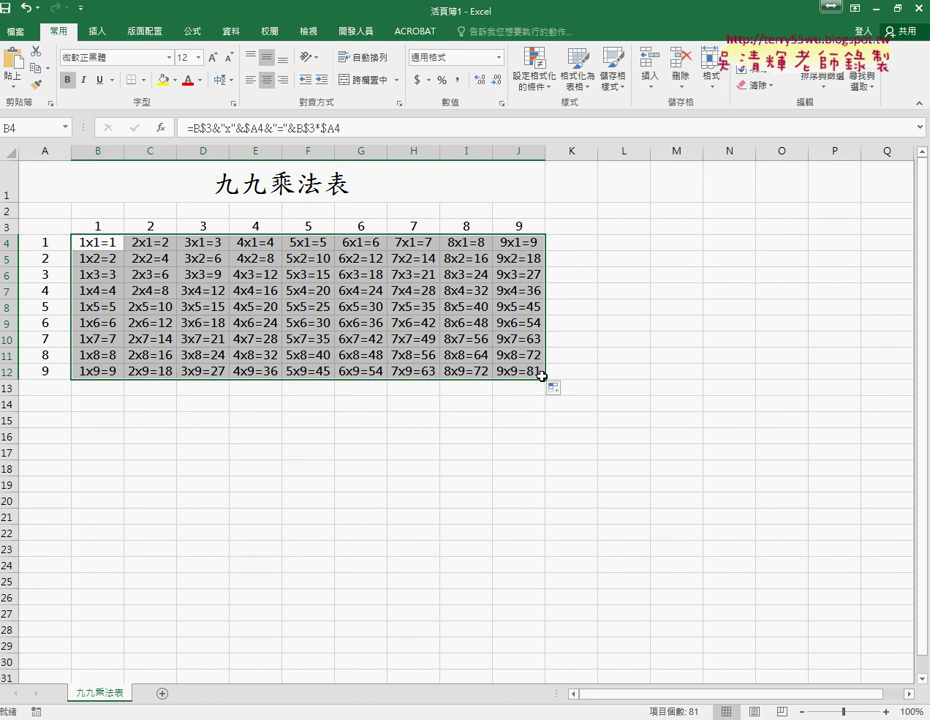
Undo the table fill and pen-mark row 3, column A and the $3 anchors.
{"action": "key", "text": "ctrl+z"}
{"action": "key", "text": "ctrl+z"}
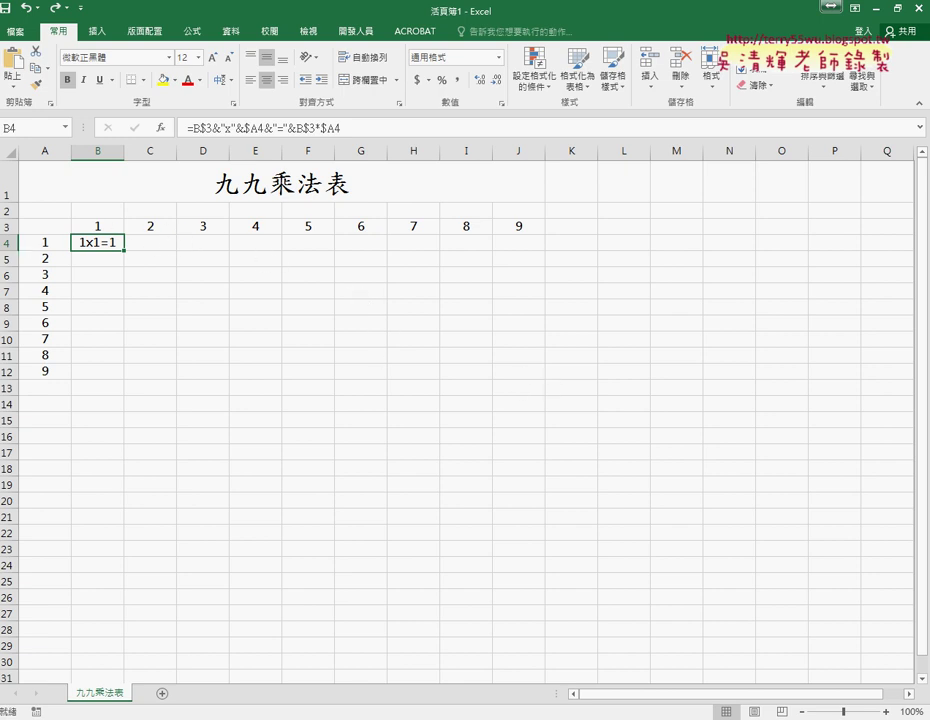
{"action": "left_click_drag", "start_coordinate": [8, 208], "coordinate": [88, 223]}
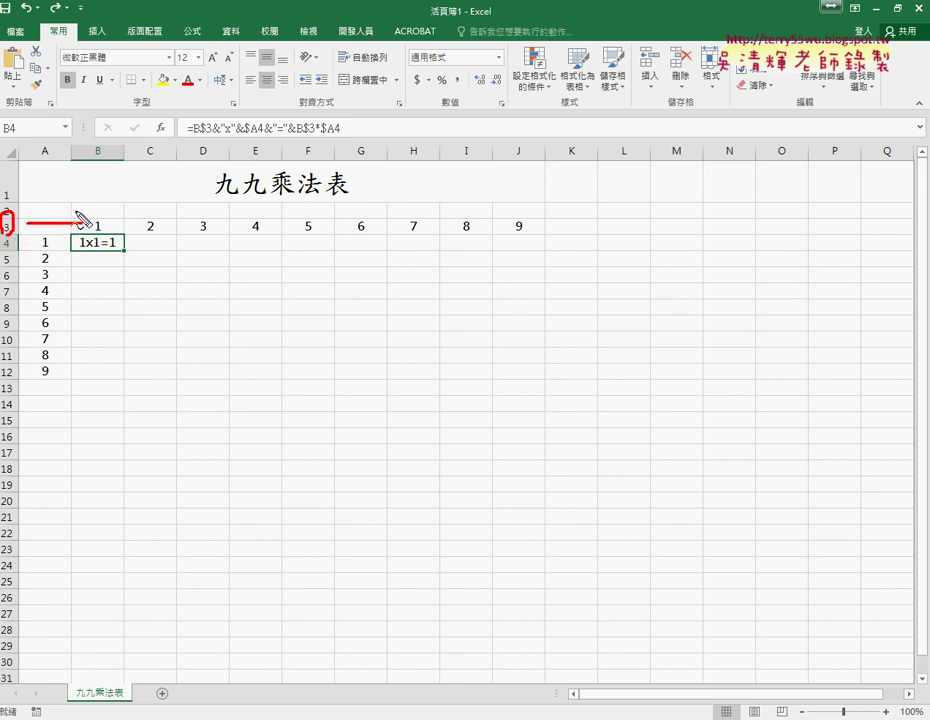
{"action": "left_click_drag", "start_coordinate": [44, 140], "coordinate": [51, 223]}
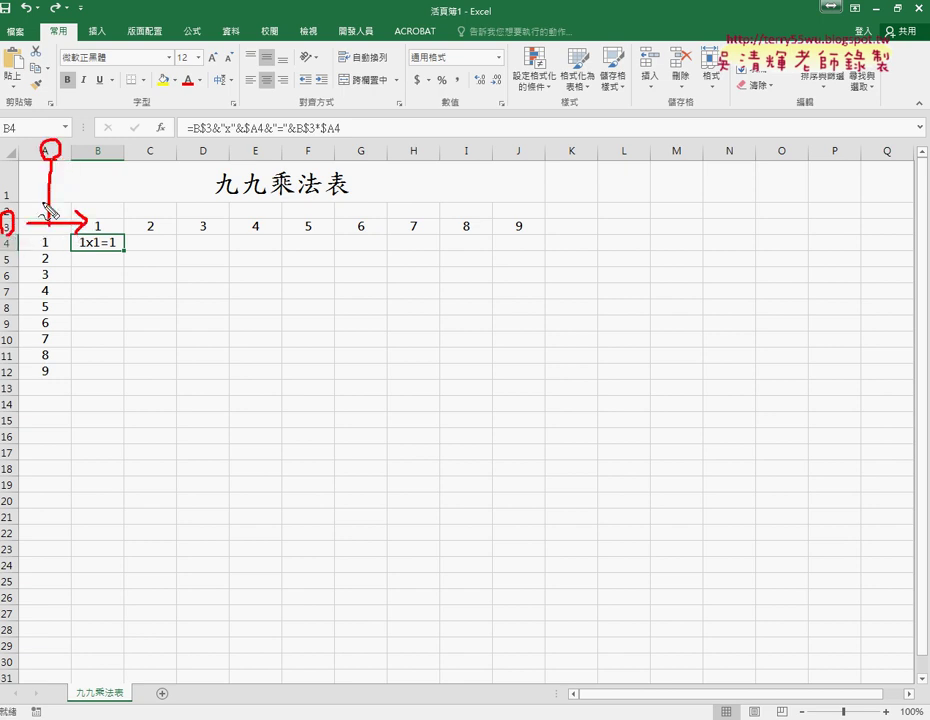
{"action": "mouse_move", "coordinate": [118, 246]}
{"action": "left_mouse_down"}
{"action": "mouse_move", "coordinate": [120, 352]}
{"action": "mouse_move", "coordinate": [130, 349]}
{"action": "left_mouse_up"}
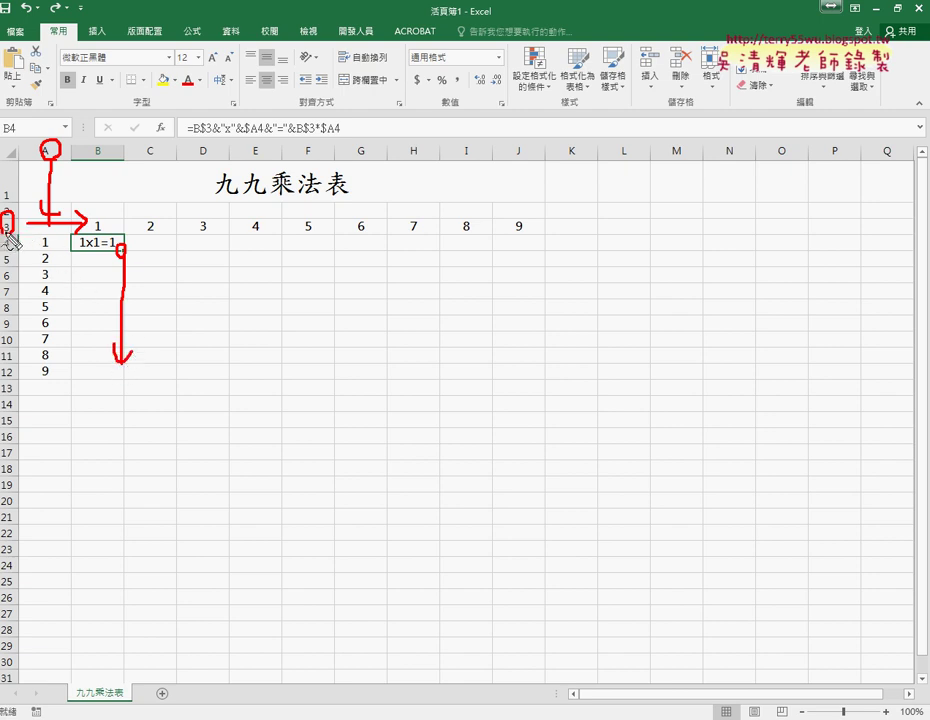
{"action": "left_click_drag", "start_coordinate": [200, 133], "coordinate": [213, 133]}
{"action": "left_click_drag", "start_coordinate": [302, 134], "coordinate": [314, 134]}
Mark the rightward copy and $A anchors, clear the ink, and refill B4:J12.
{"action": "left_click_drag", "start_coordinate": [135, 368], "coordinate": [229, 368]}
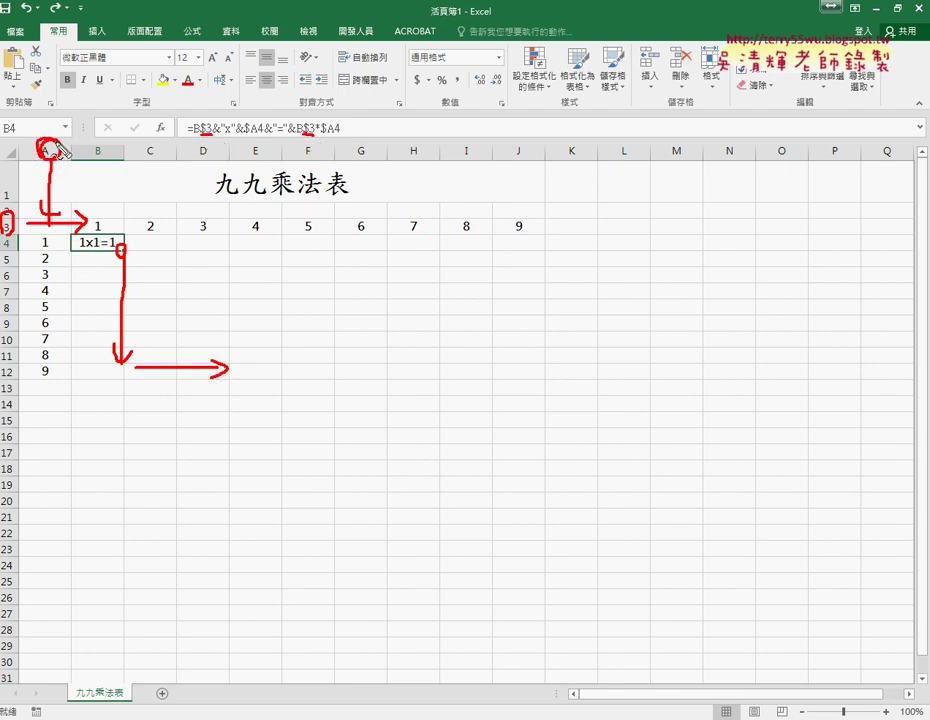
{"action": "left_click_drag", "start_coordinate": [246, 134], "coordinate": [258, 134]}
{"action": "left_click_drag", "start_coordinate": [321, 134], "coordinate": [332, 134]}
{"action": "key", "text": "Escape"}
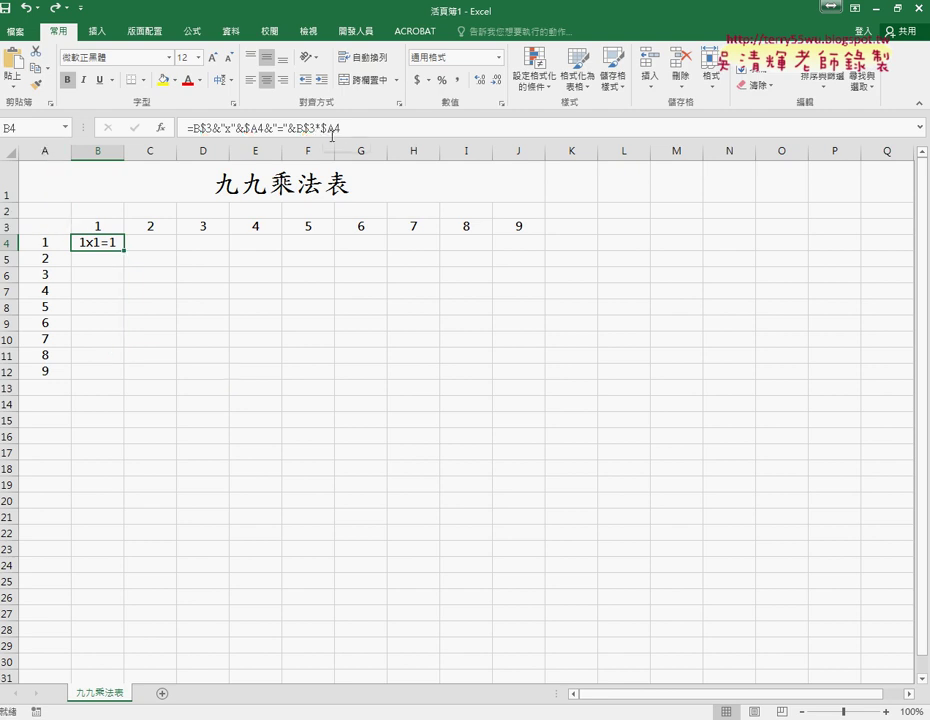
{"action": "mouse_move", "coordinate": [124, 250]}
{"action": "left_mouse_down"}
{"action": "mouse_move", "coordinate": [124, 379]}
{"action": "mouse_move", "coordinate": [541, 373]}
{"action": "left_mouse_up"}
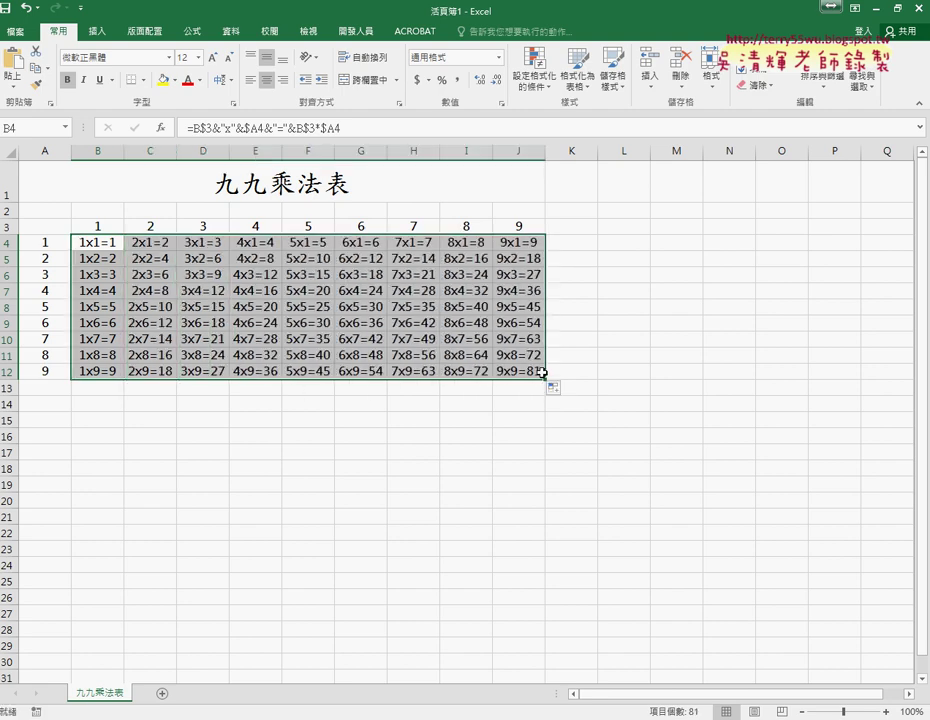